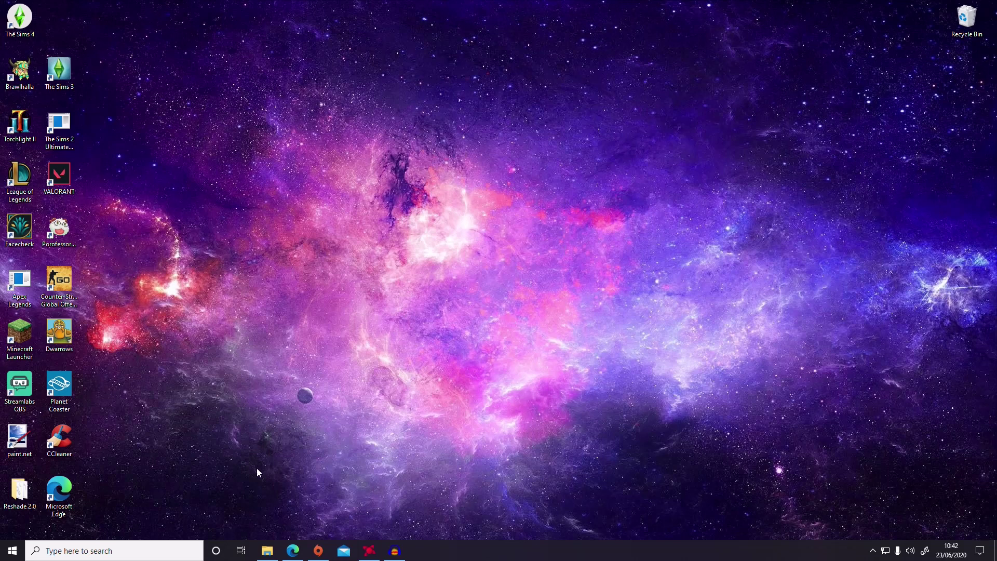
- Look through the contents of the Mods folder in The Sims 4 documents folder and return to the parent folder
left_click(267, 551)
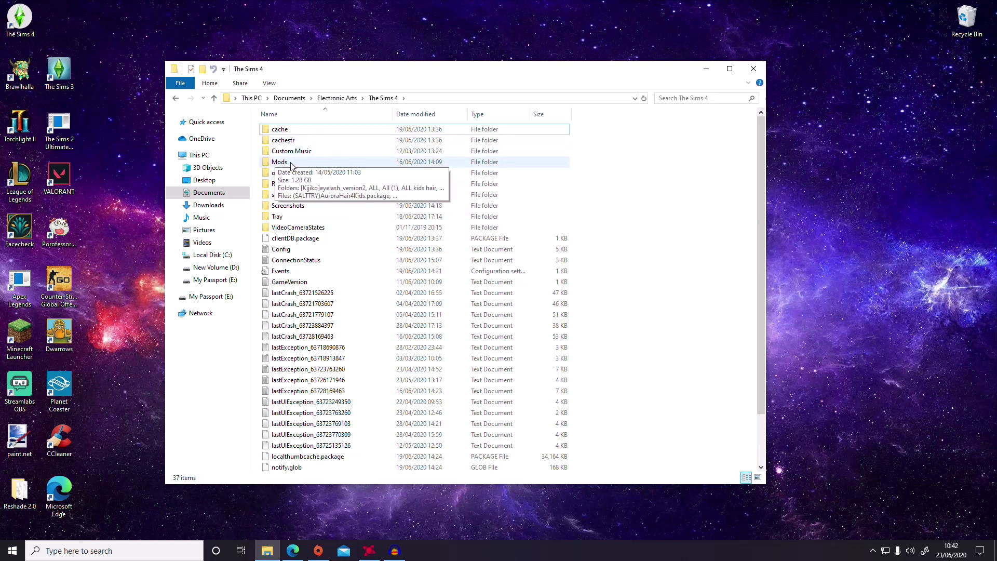
double_click(315, 166)
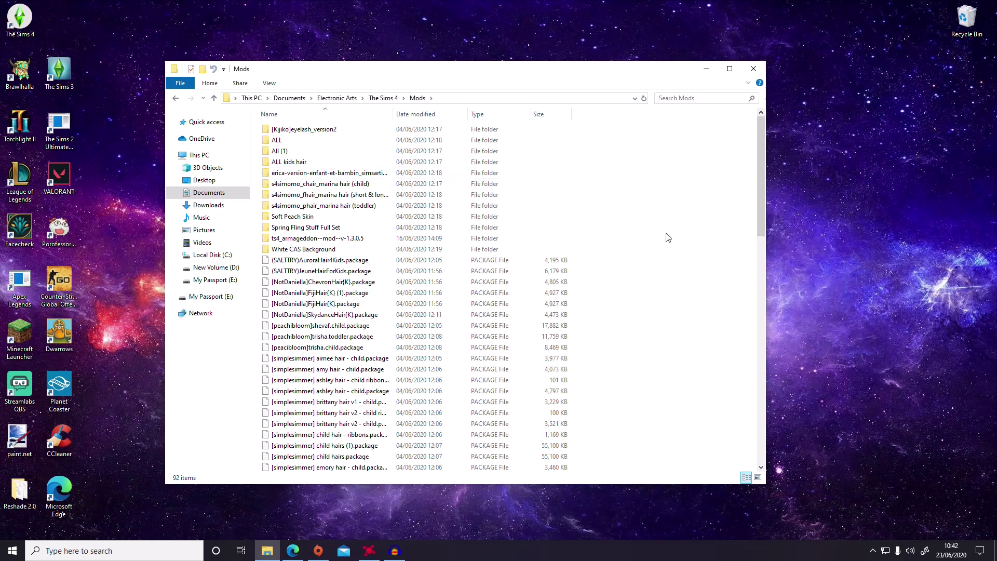
scroll(668, 238, "down", 20)
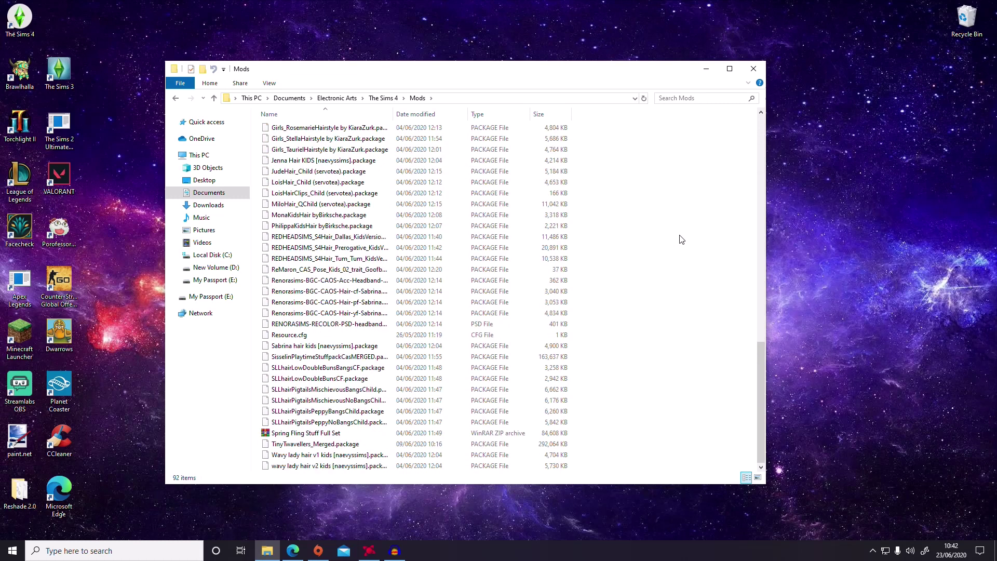
scroll(653, 344, "up", 20)
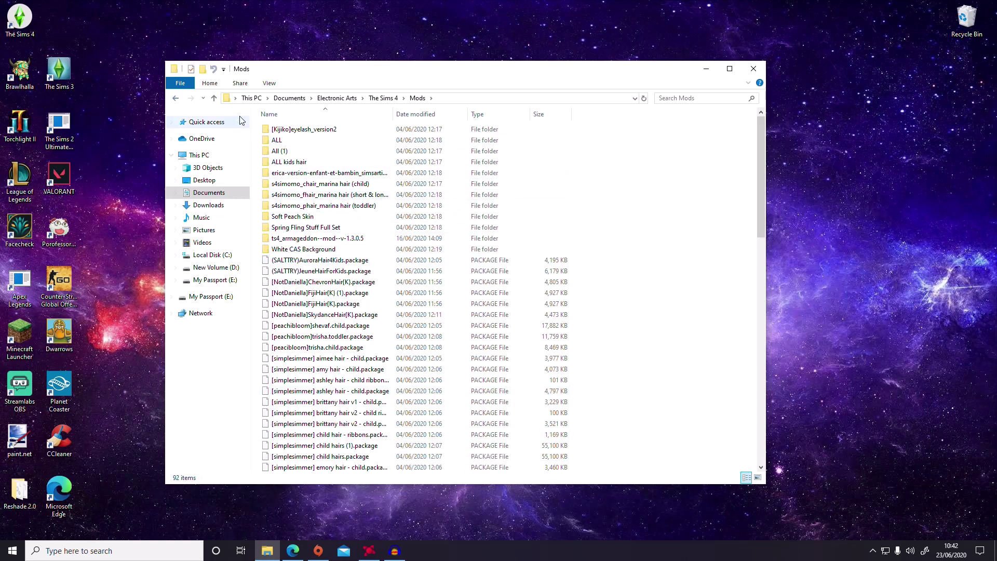
key("alt+Left")
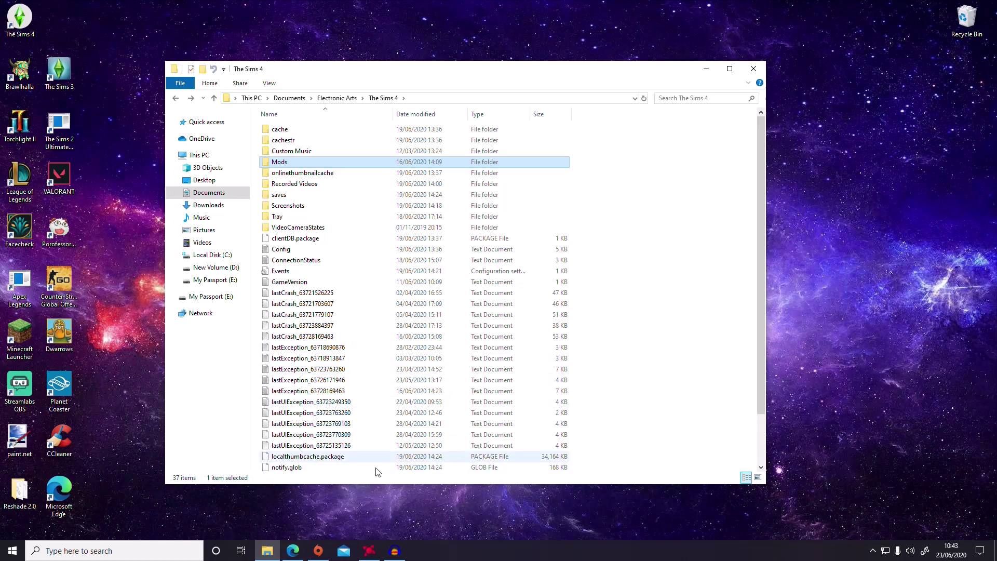
- Switch to Microsoft Edge, search the web for "win rar" in a new tab and open the official win-rar.com site
left_click(293, 551)
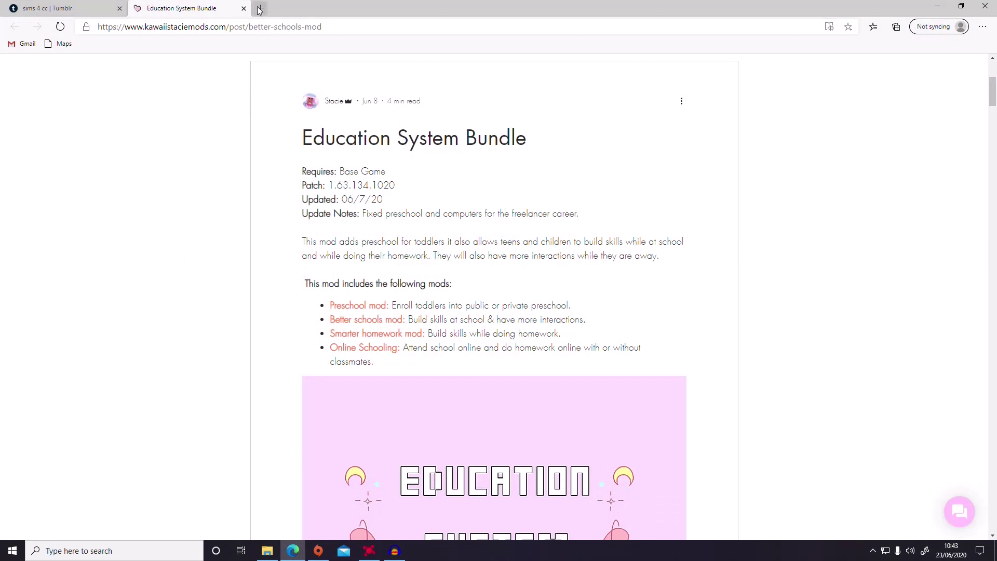
left_click(259, 9)
left_click(353, 143)
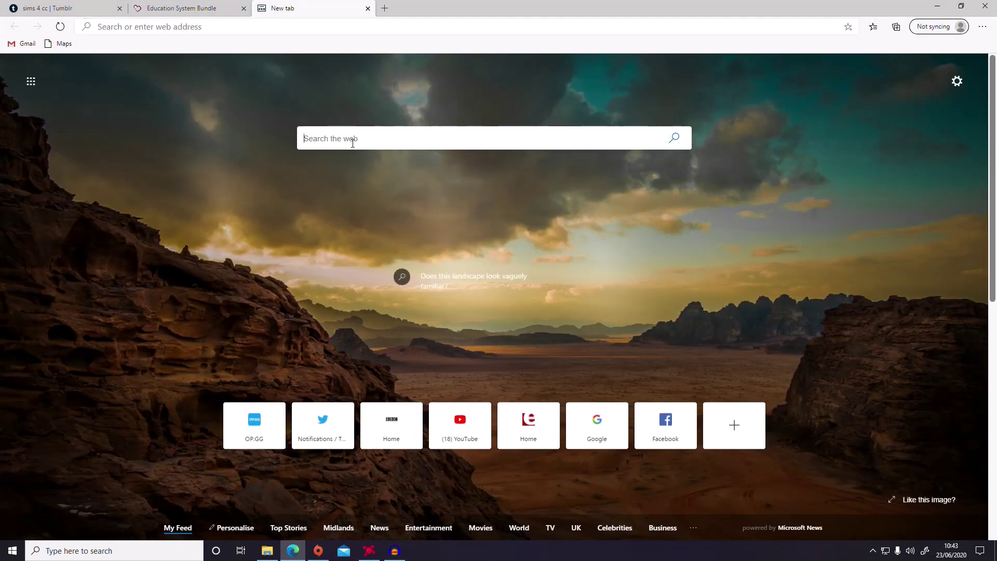
type("win rae")
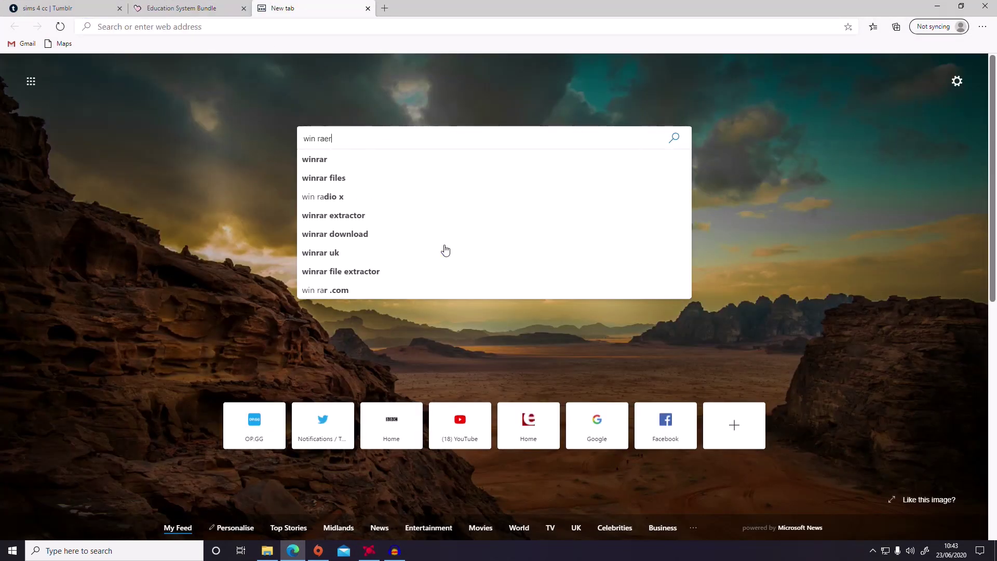
key("BackSpace")
type("r")
key("Return")
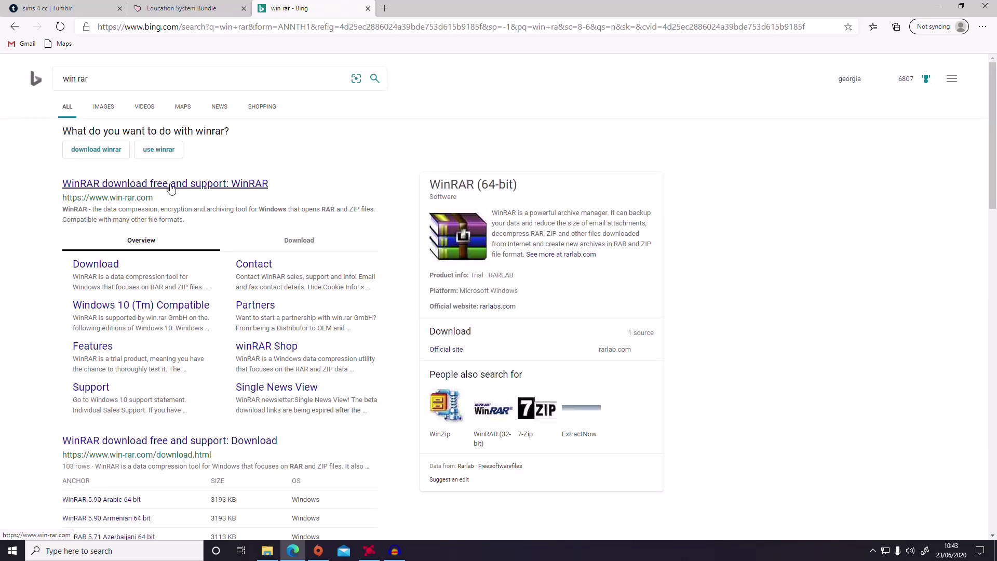
left_click(172, 184)
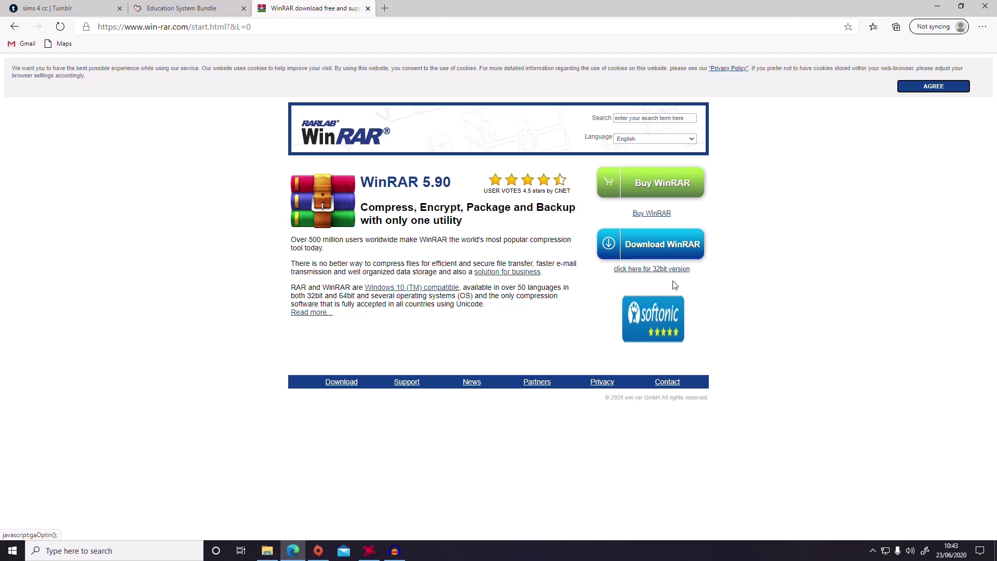
- Accept the cookie notice and download the WinRAR 5.90 installer from the WinRAR site
left_click(672, 251)
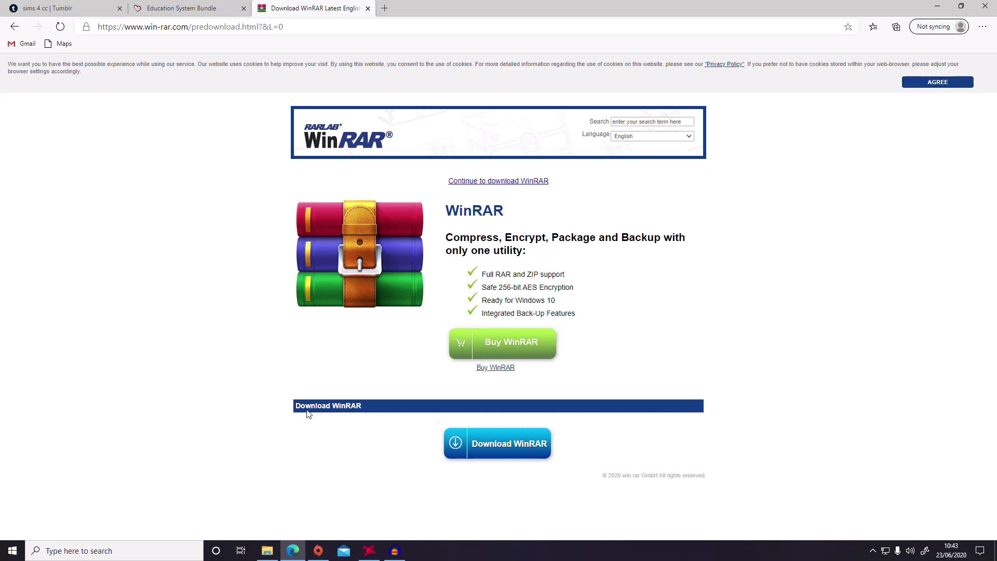
left_click(937, 82)
left_click(502, 405)
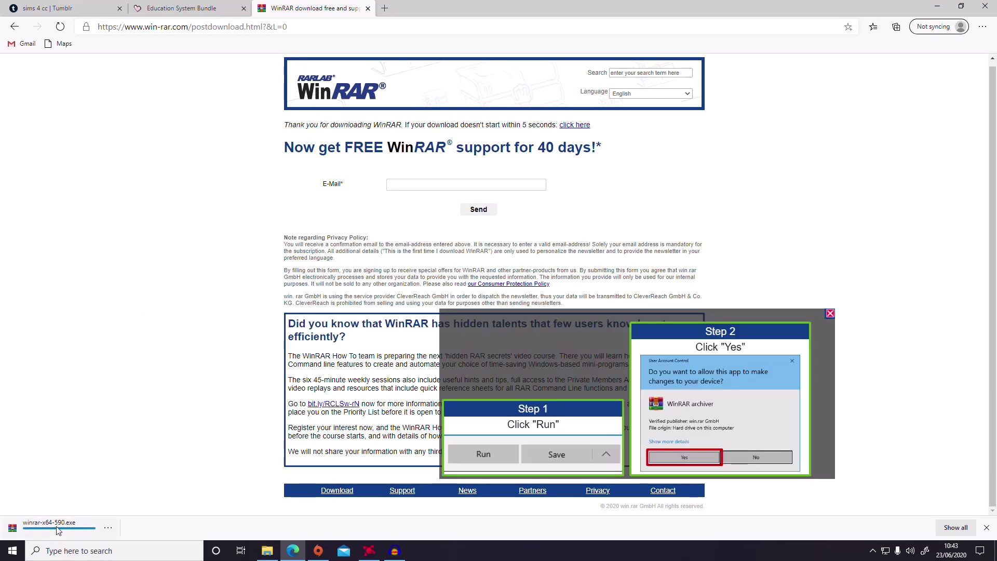
- Run the downloaded winrar-x64-590.exe and install WinRAR with the default destination folder and file associations
left_click(36, 531)
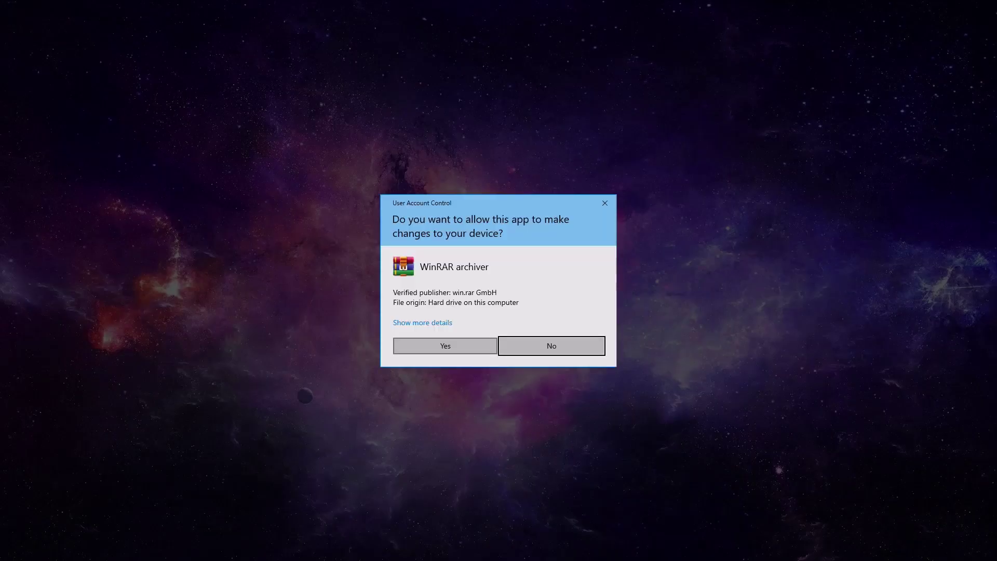
left_click(460, 346)
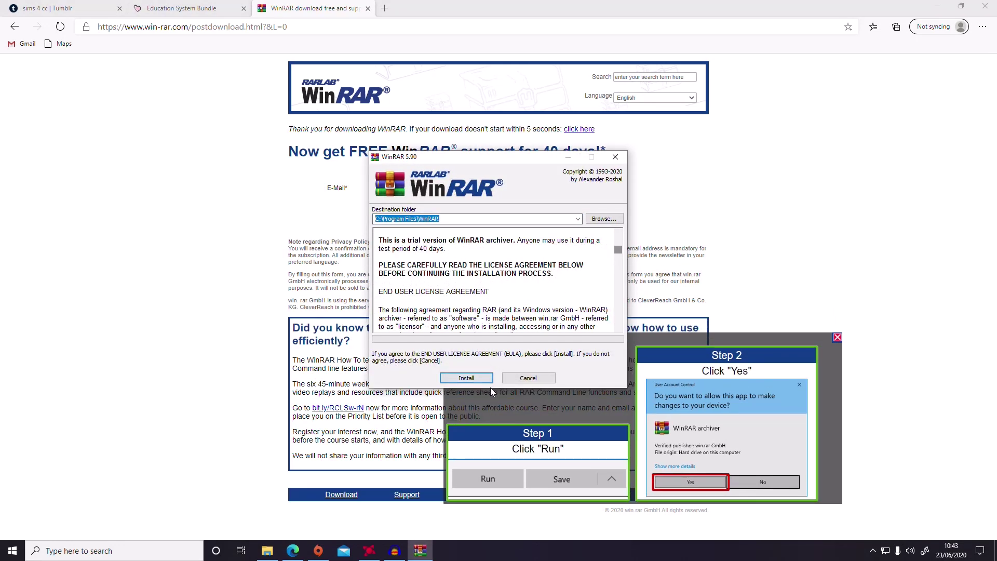
left_click(466, 378)
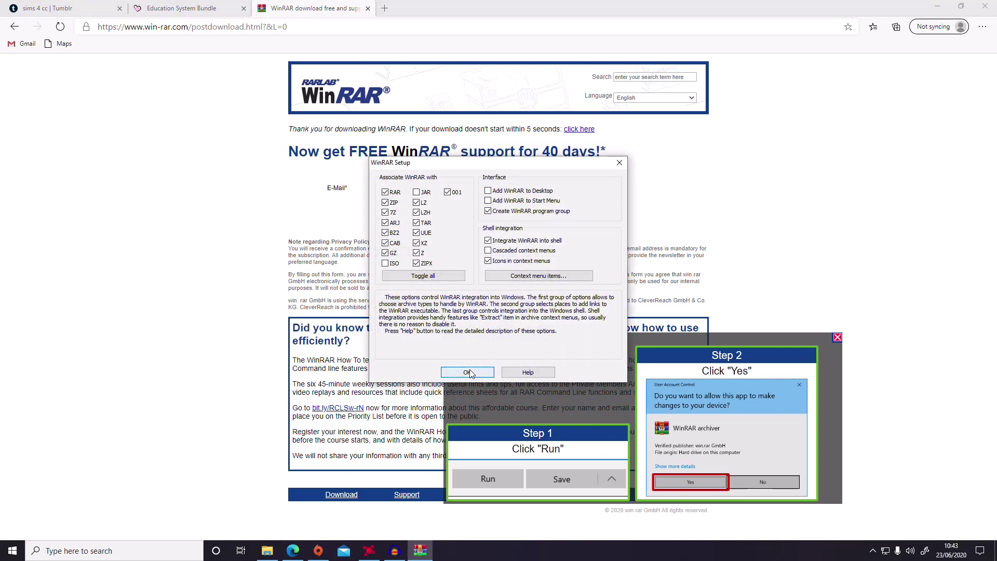
left_click(468, 373)
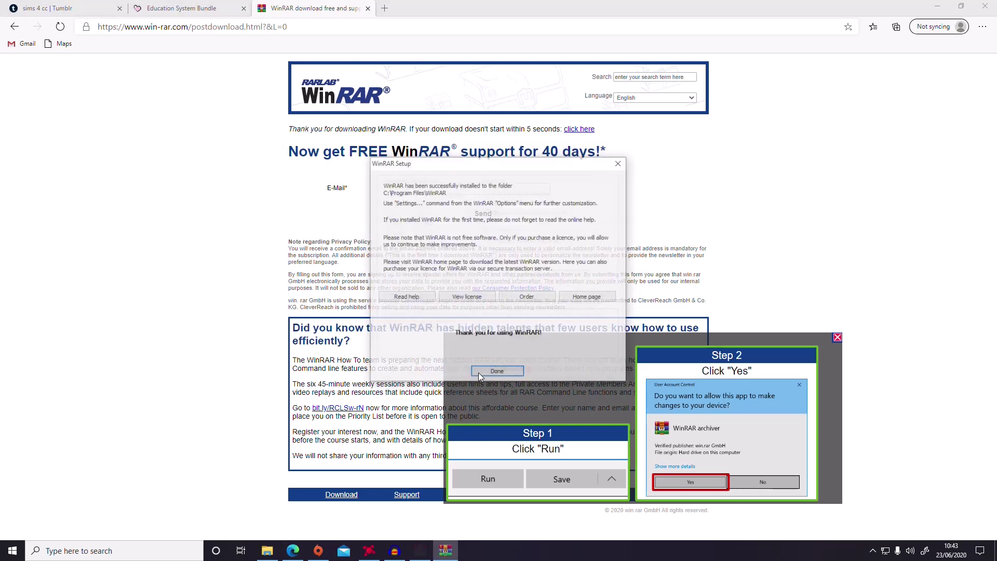
left_click(494, 372)
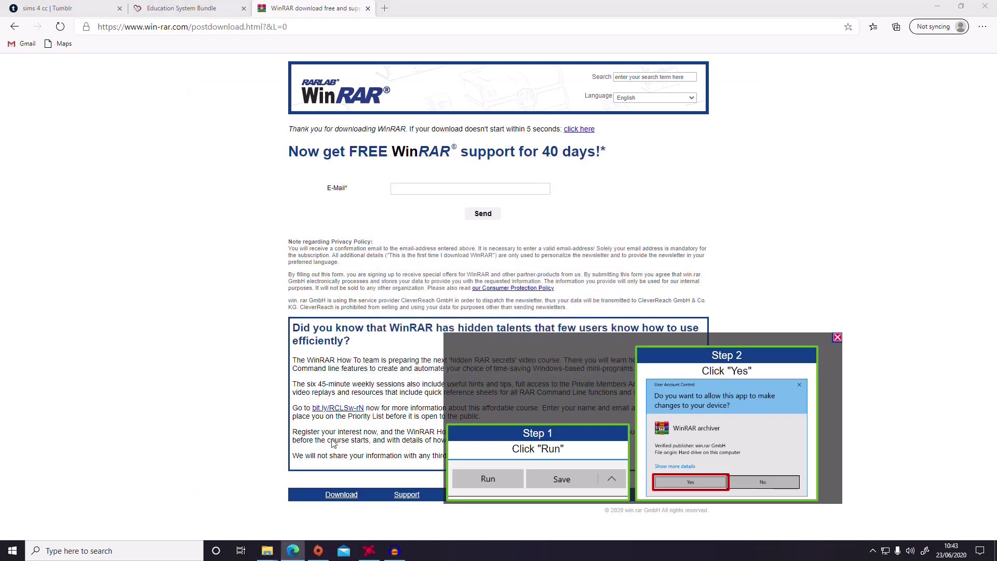
- Launch WinRAR, dismiss the purchase notice, look through the Downloads listing and close WinRAR and its shortcut folder
double_click(314, 176)
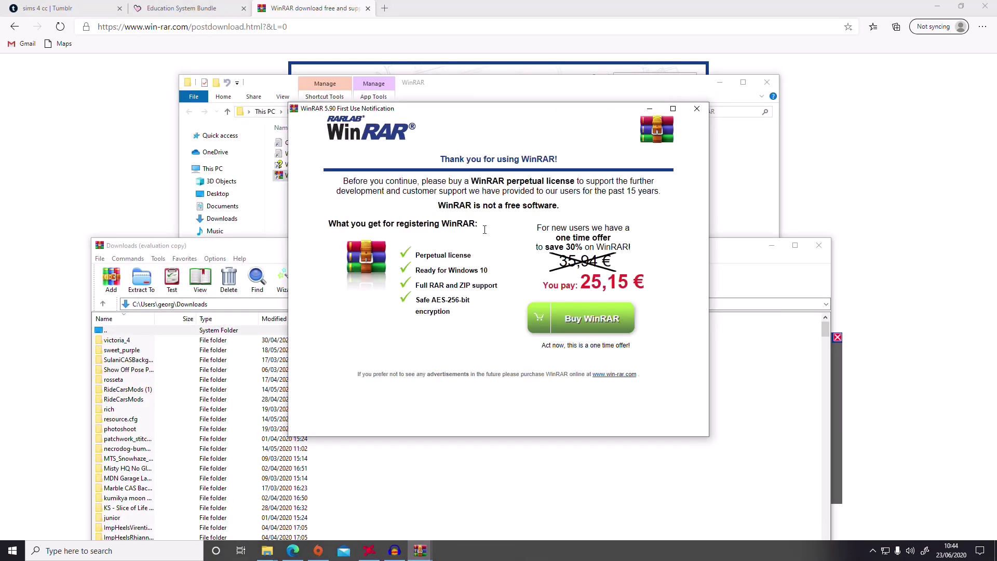
left_click(696, 109)
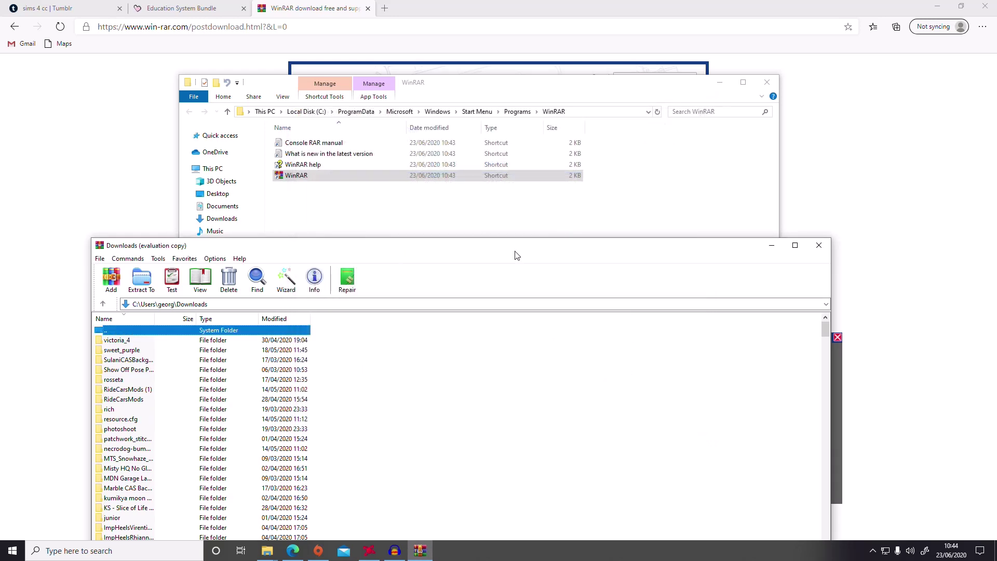
left_click_drag(517, 255, 527, 104)
scroll(227, 343, "down", 6)
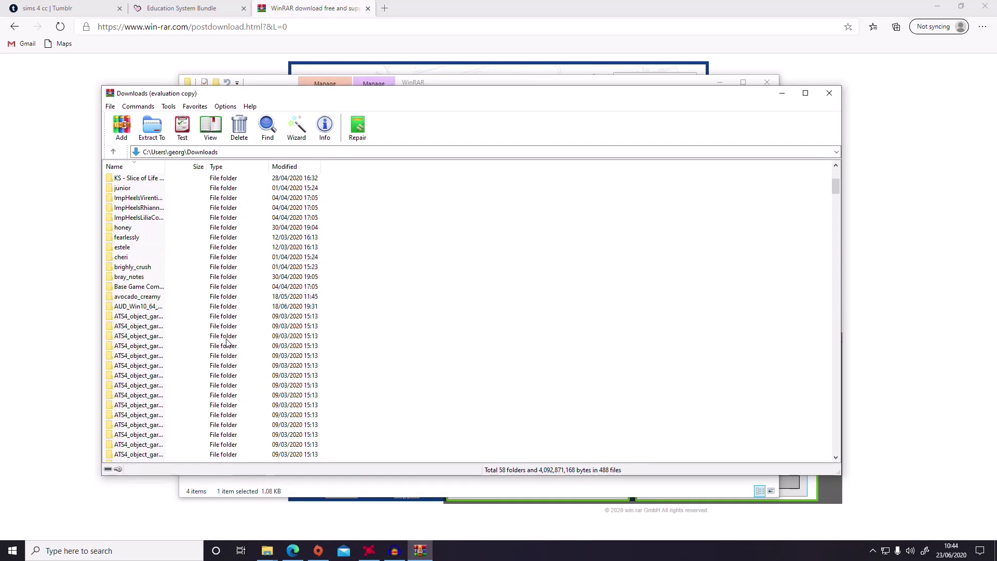
scroll(227, 342, "down", 5)
scroll(227, 340, "up", 15)
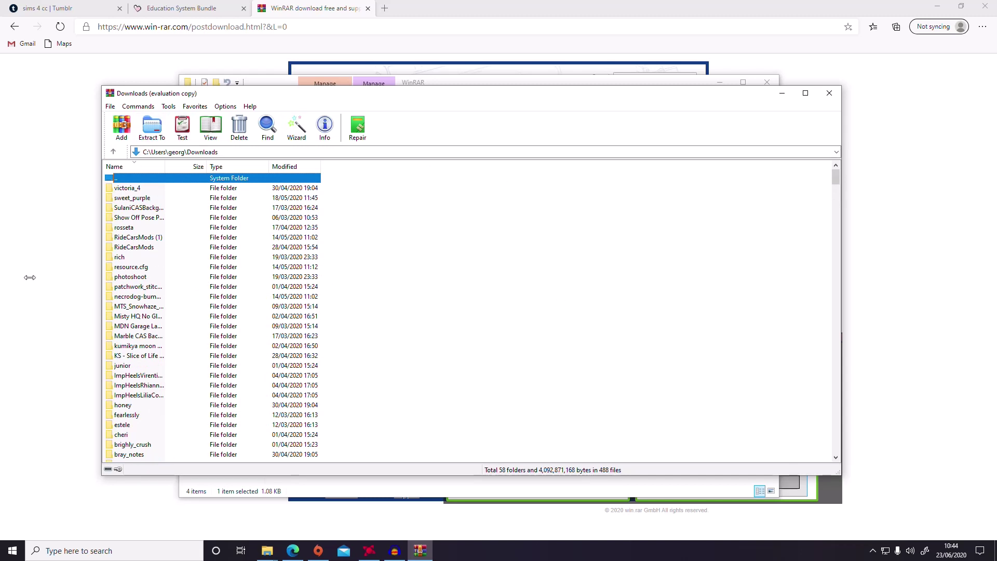
left_click(829, 93)
left_click(766, 85)
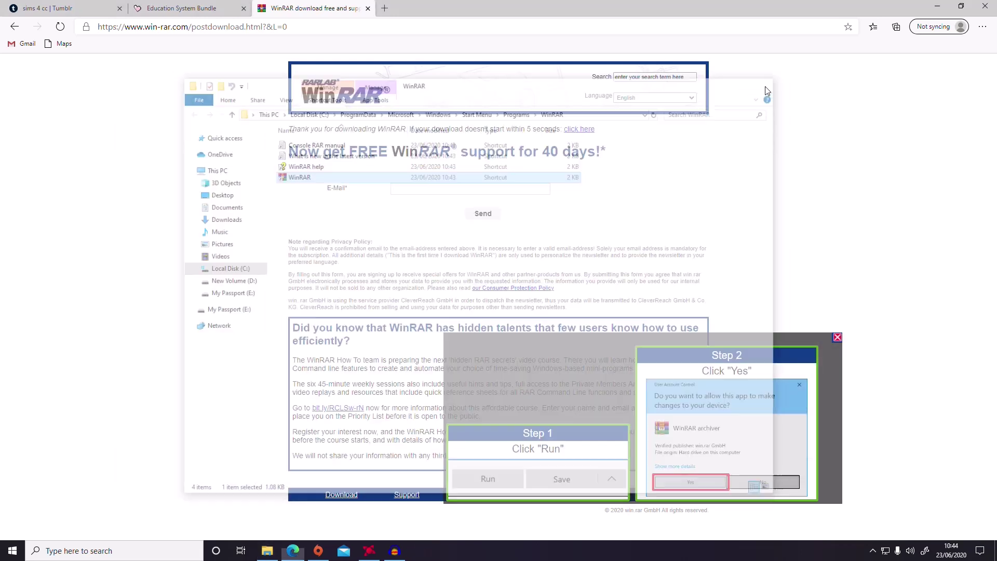
- Download KS - Education System [June 2020].zip through the ad-free SimFileShare link at the end of the Education System Bundle page
left_click(184, 8)
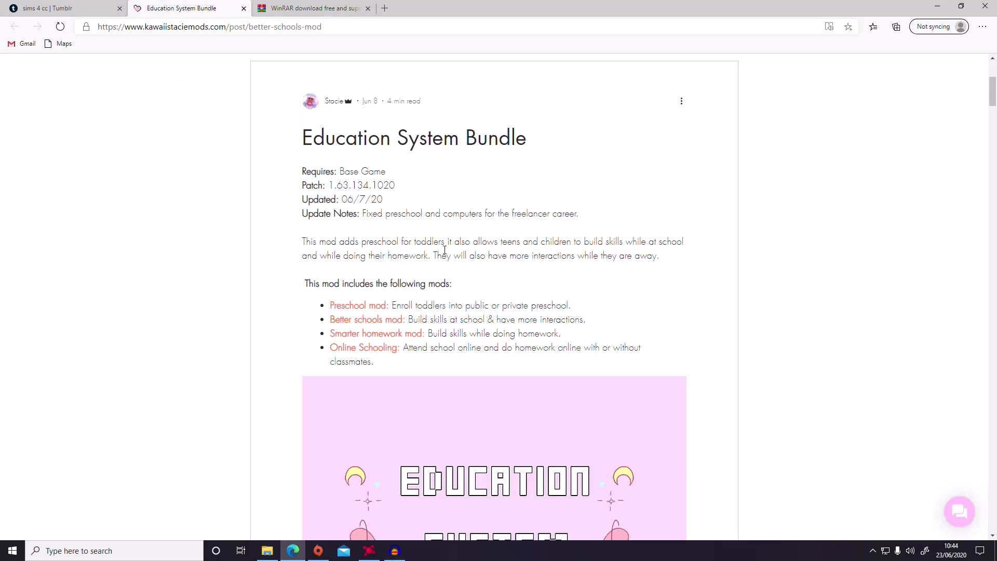
scroll(456, 239, "down", 20)
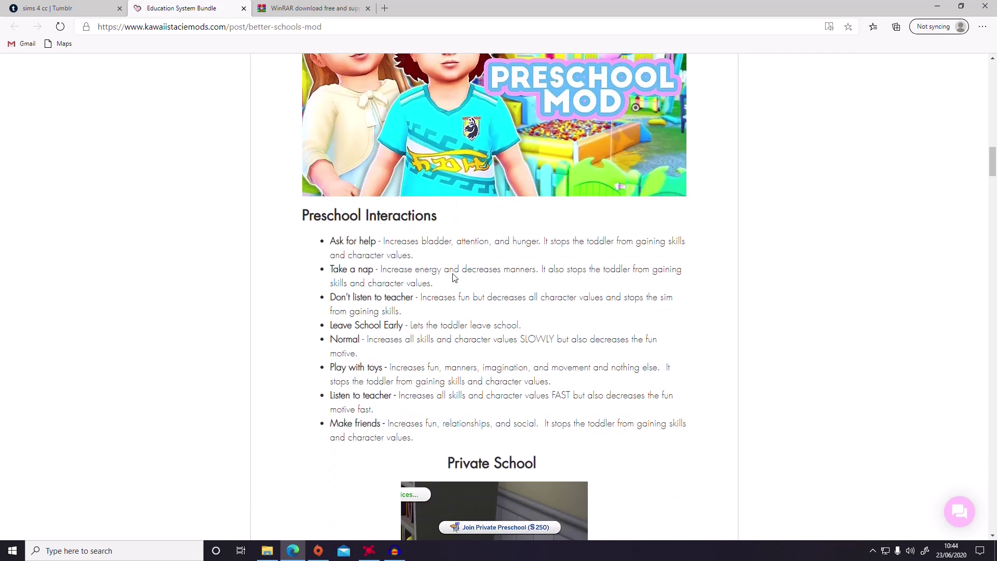
scroll(389, 270, "down", 10)
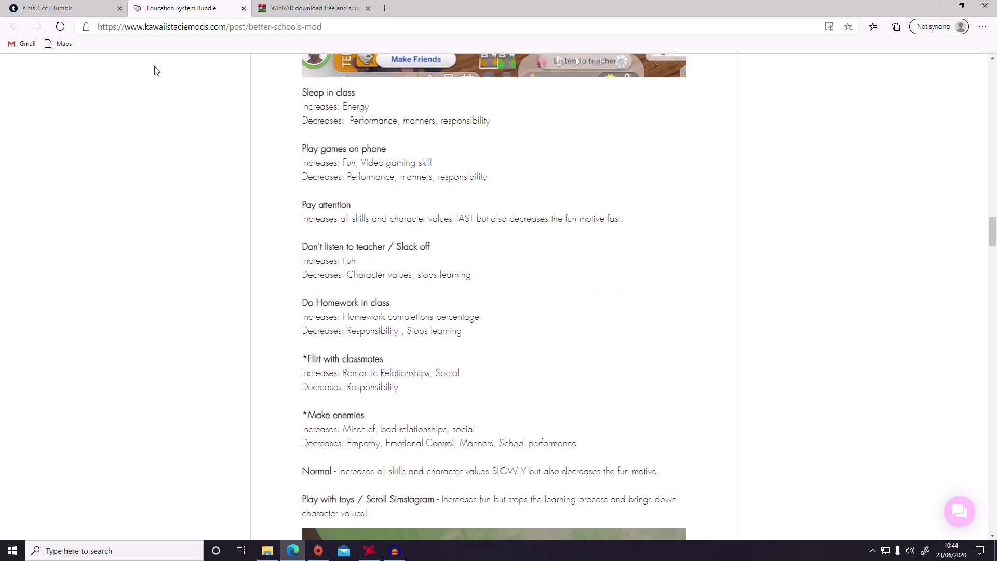
scroll(414, 265, "down", 20)
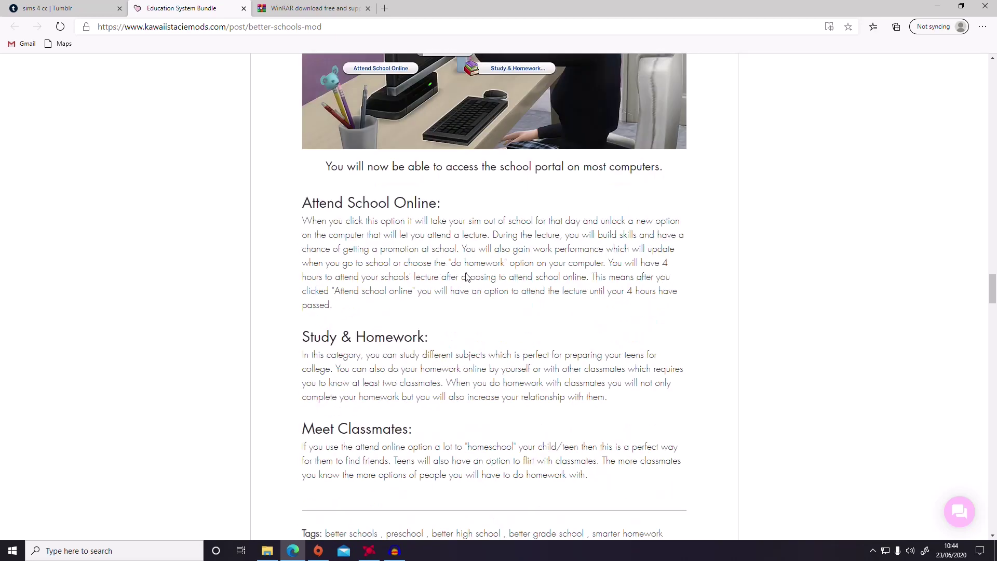
scroll(460, 272, "down", 4)
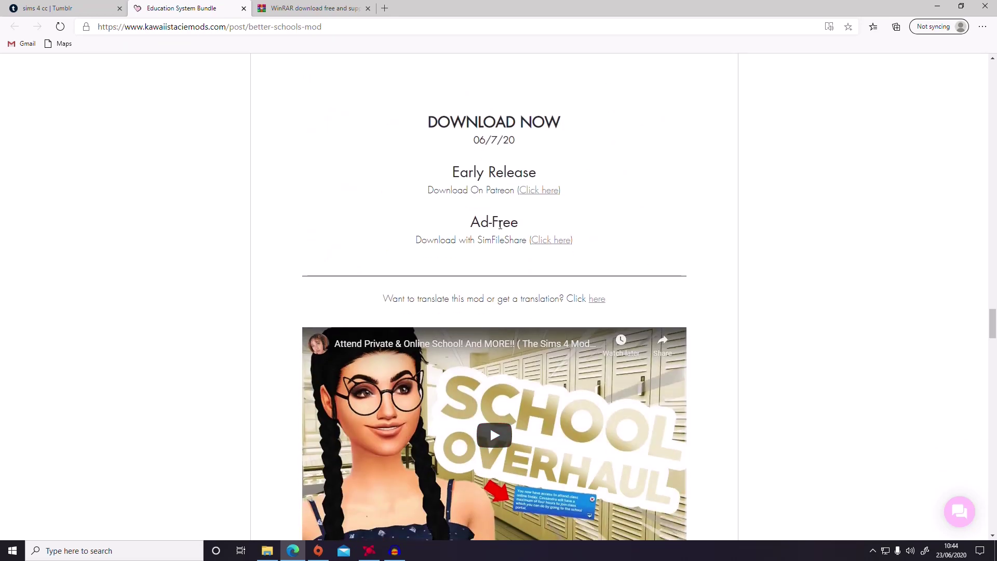
scroll(727, 353, "down", 3)
scroll(416, 125, "up", 3)
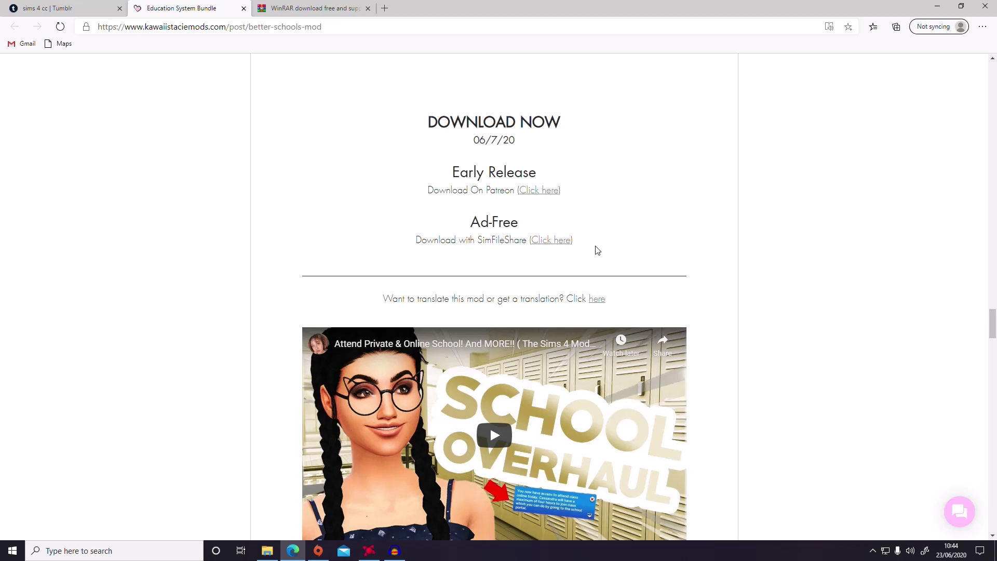
left_click(562, 240)
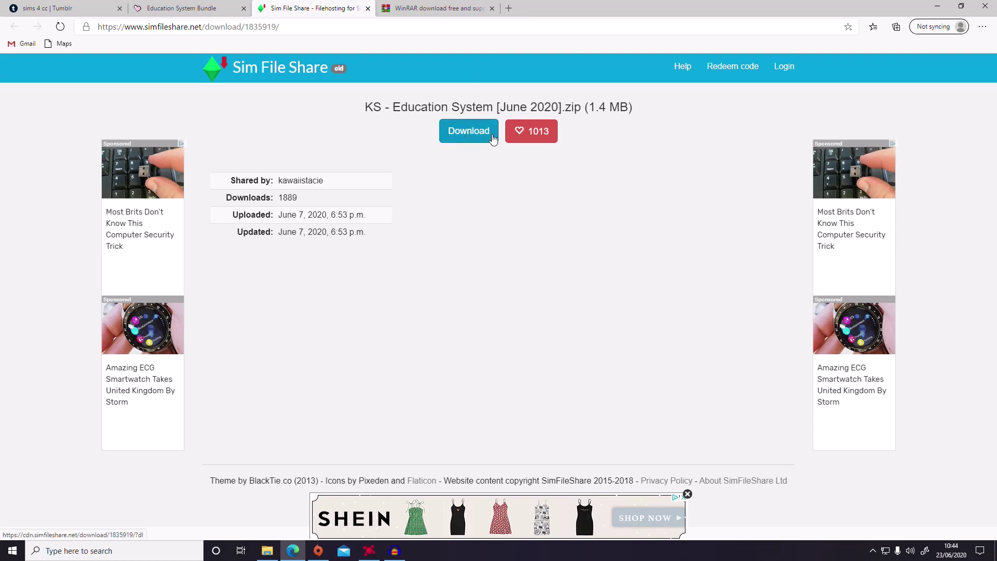
left_click(475, 134)
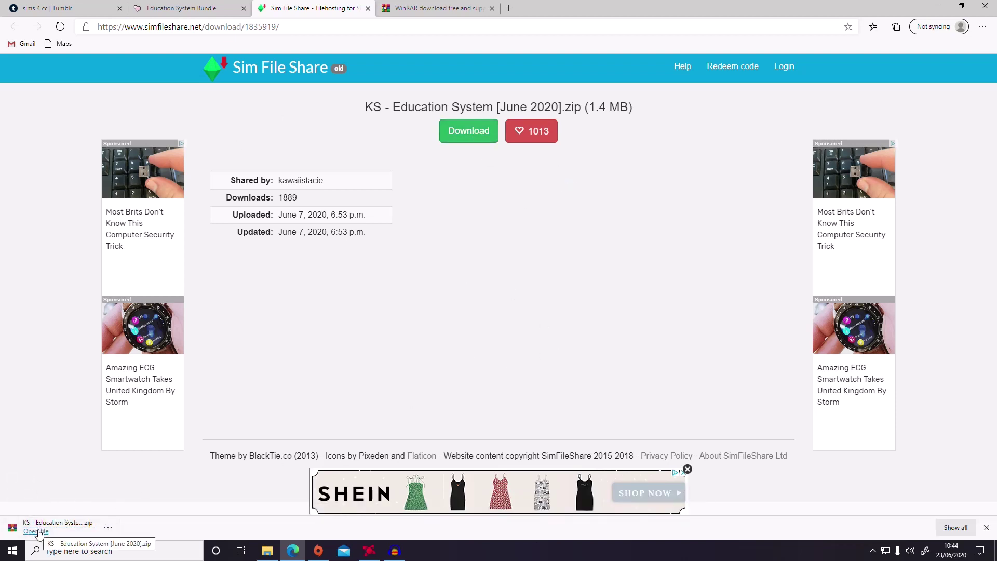
- Open the KS - Education System [June 2020] archive from the Downloads folder in WinRAR, view its contents and close it
left_click(268, 551)
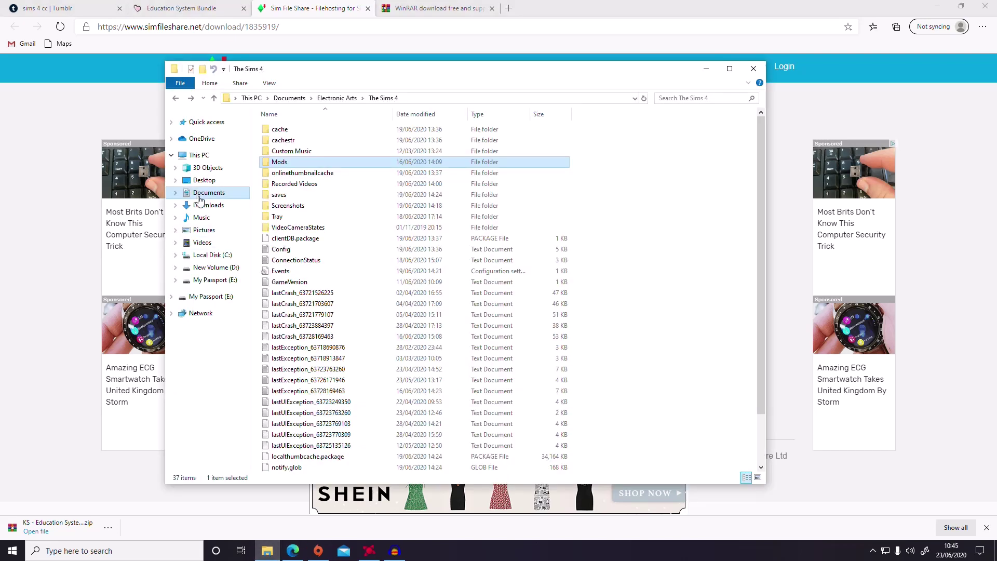
left_click(218, 206)
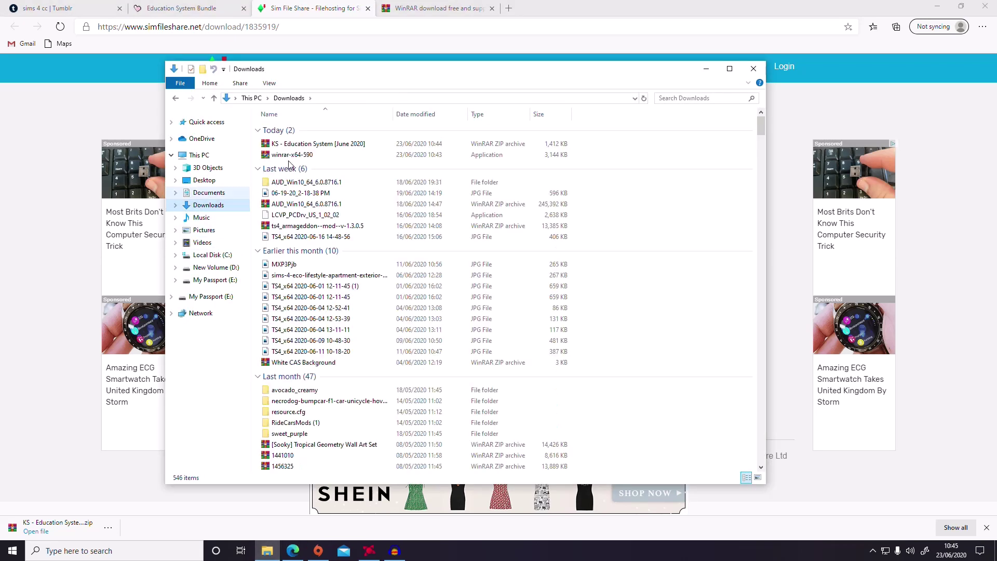
right_click(318, 146)
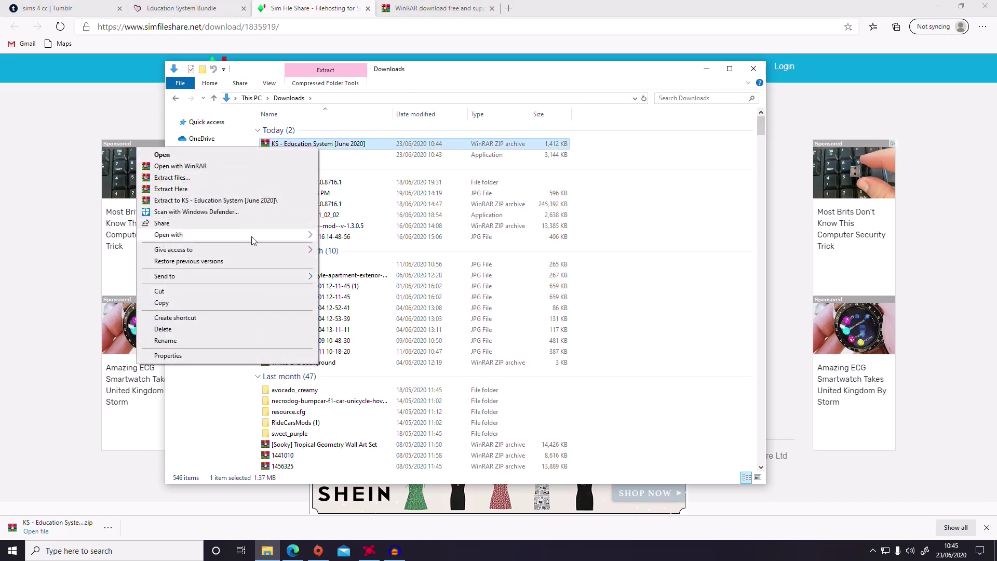
left_click(223, 166)
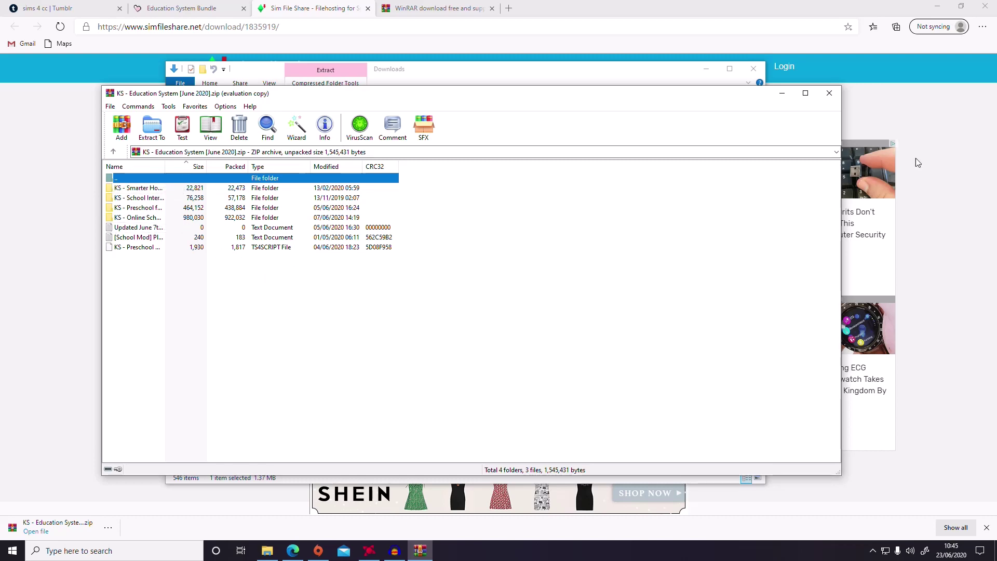
left_click(829, 93)
- Extract the KS - Education System [June 2020] archive with WinRAR into its own folder in Downloads, keeping the default extraction options
right_click(319, 149)
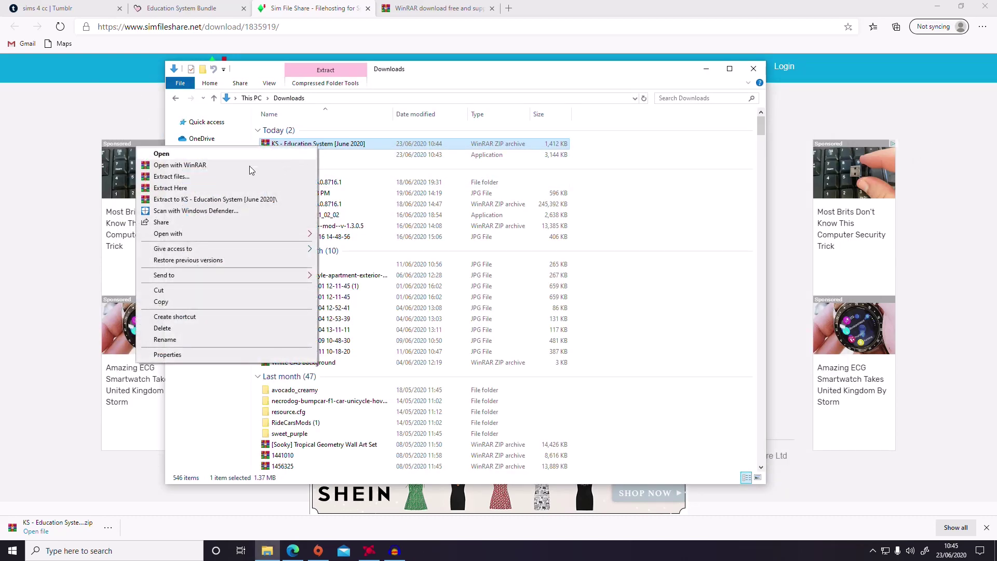
left_click(226, 179)
left_click(516, 383)
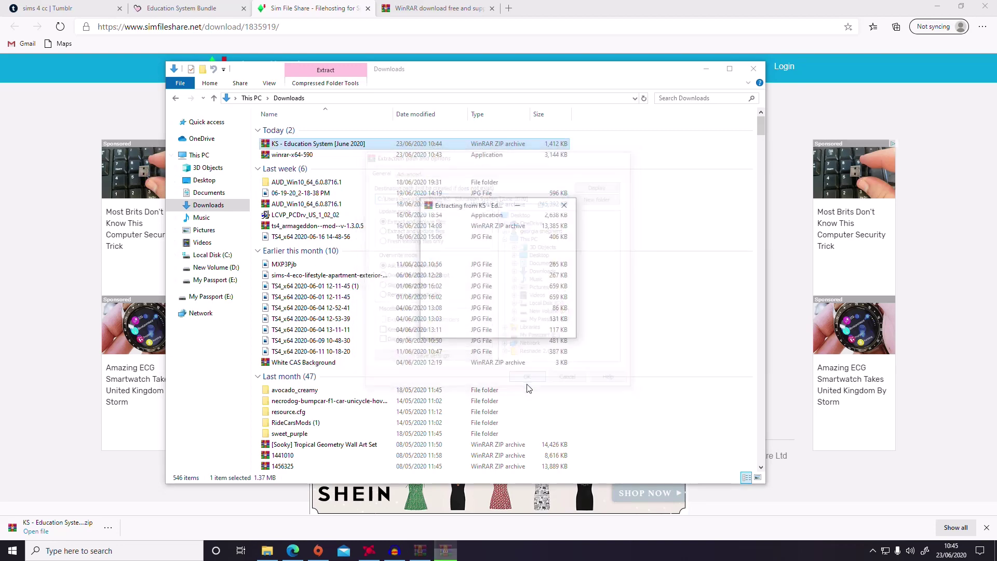
- Cut the extracted KS - Education System [June 2020] folder and open the Mods folder under Documents > Electronic Arts > The Sims 4
left_click(335, 165)
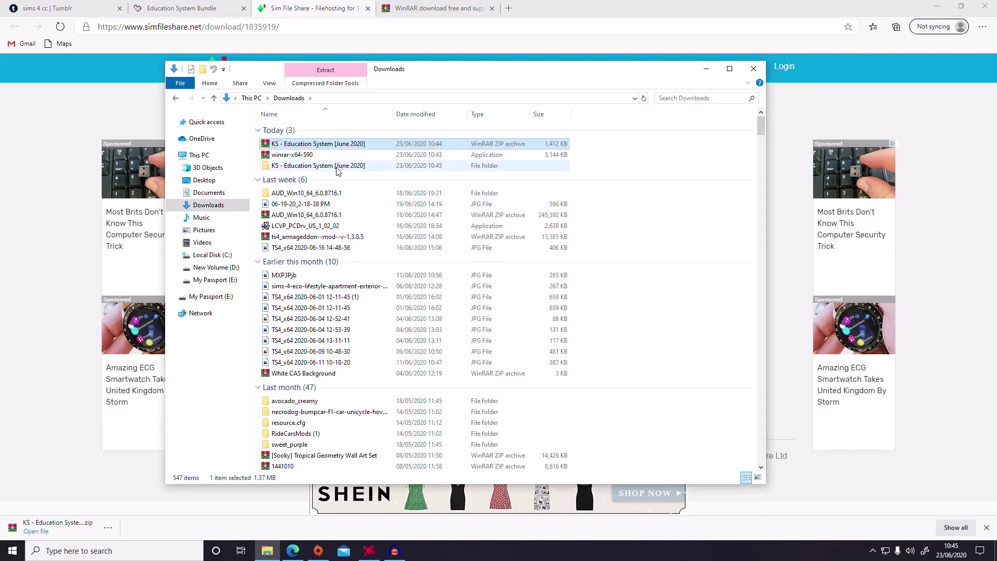
right_click(335, 166)
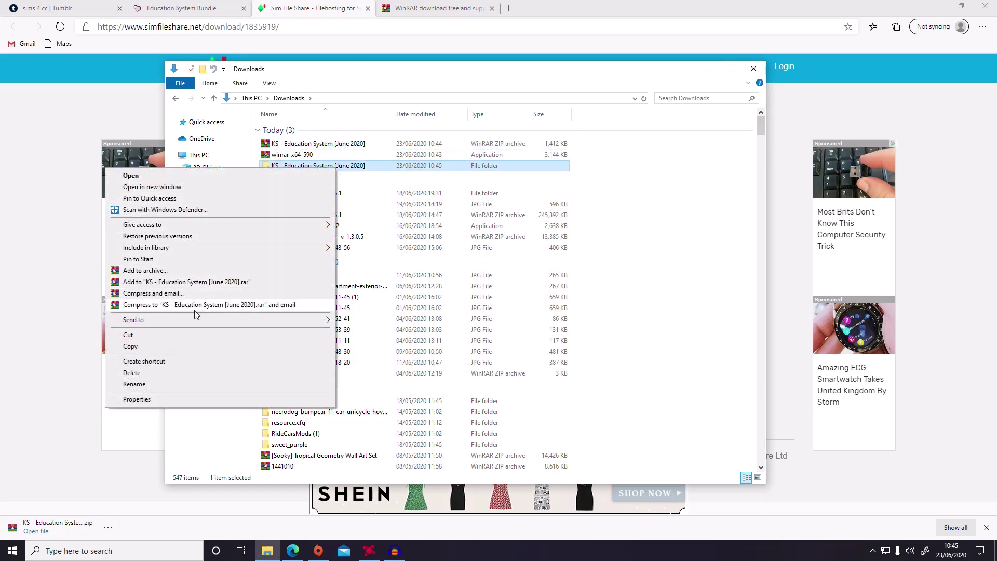
left_click(188, 337)
left_click(212, 194)
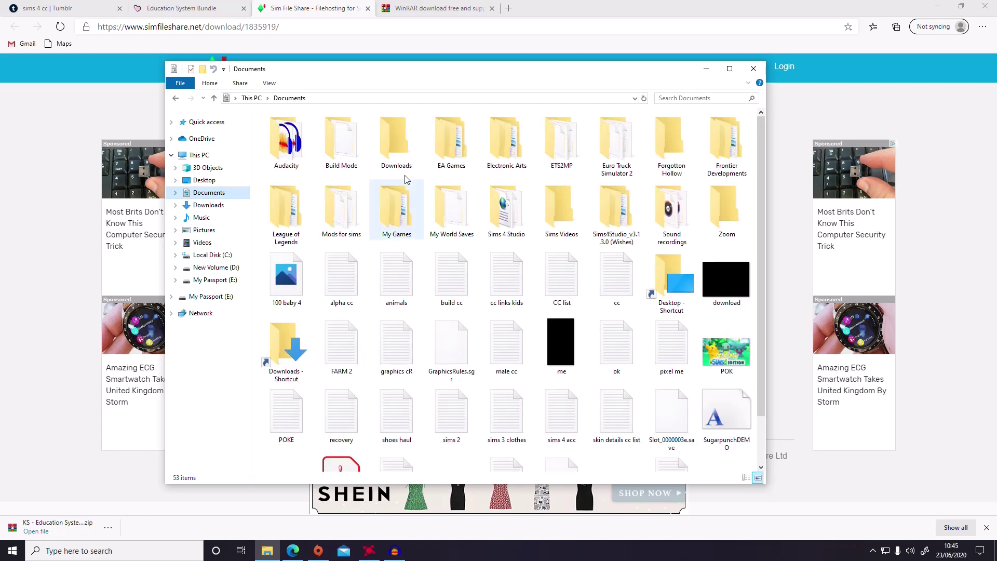
double_click(509, 151)
double_click(322, 144)
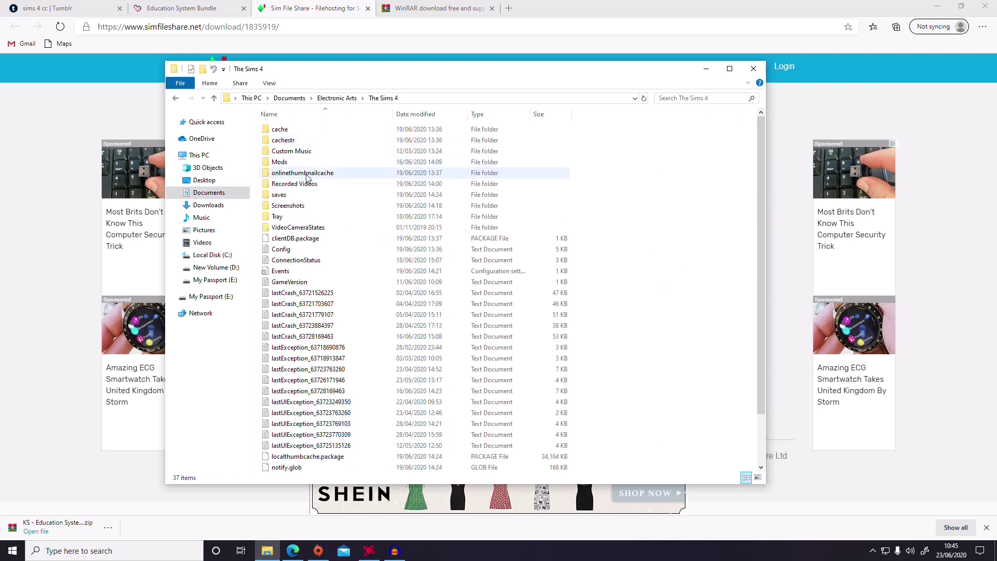
double_click(288, 161)
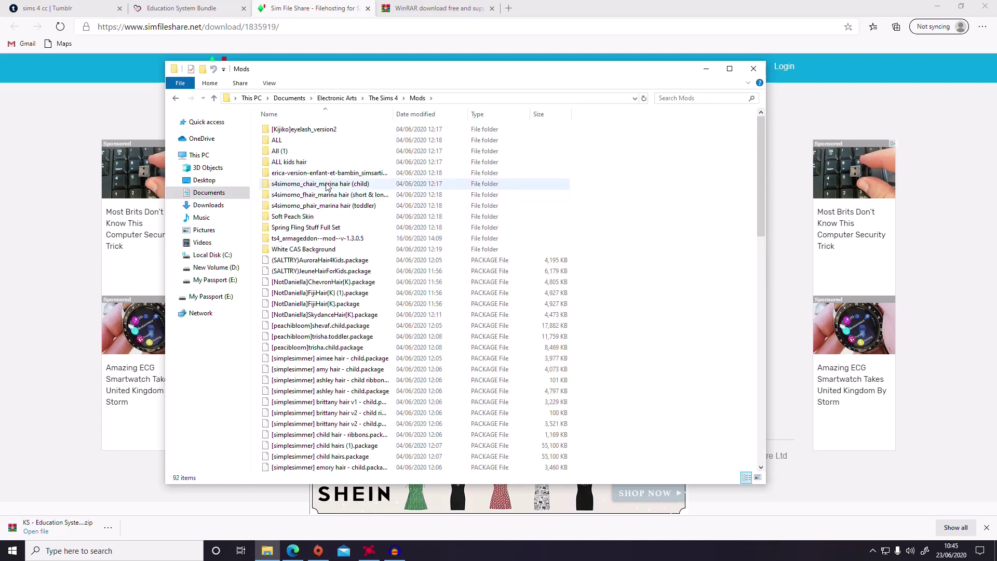
- Create a new subfolder named Mods inside The Sims 4 Mods folder
right_click(575, 248)
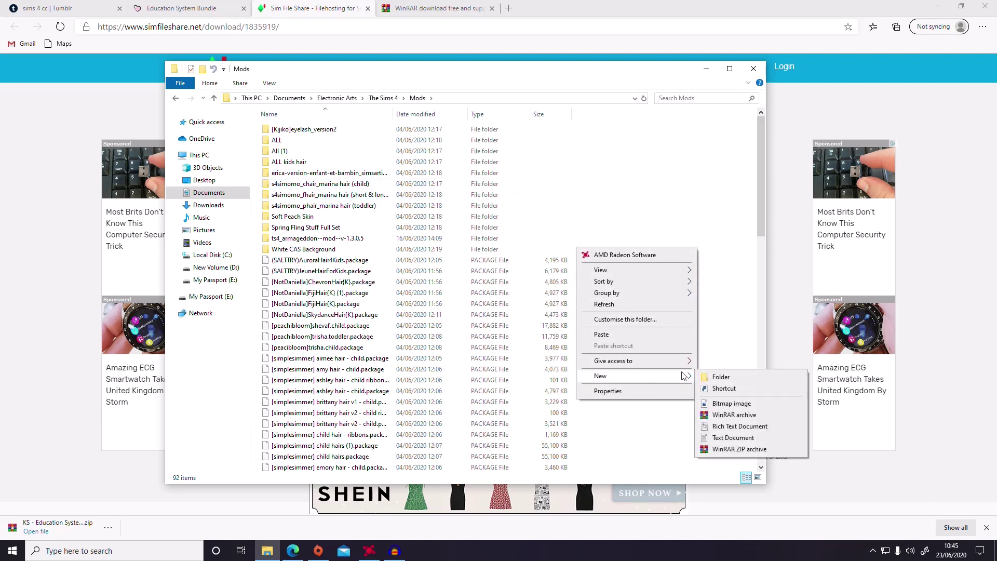
mouse_move(675, 376)
left_click(719, 377)
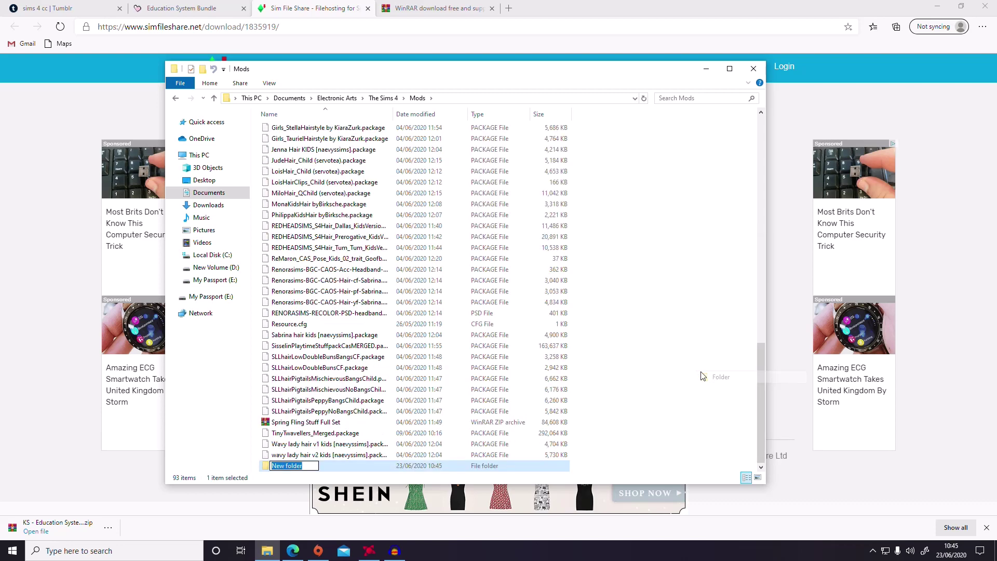
type("Mods")
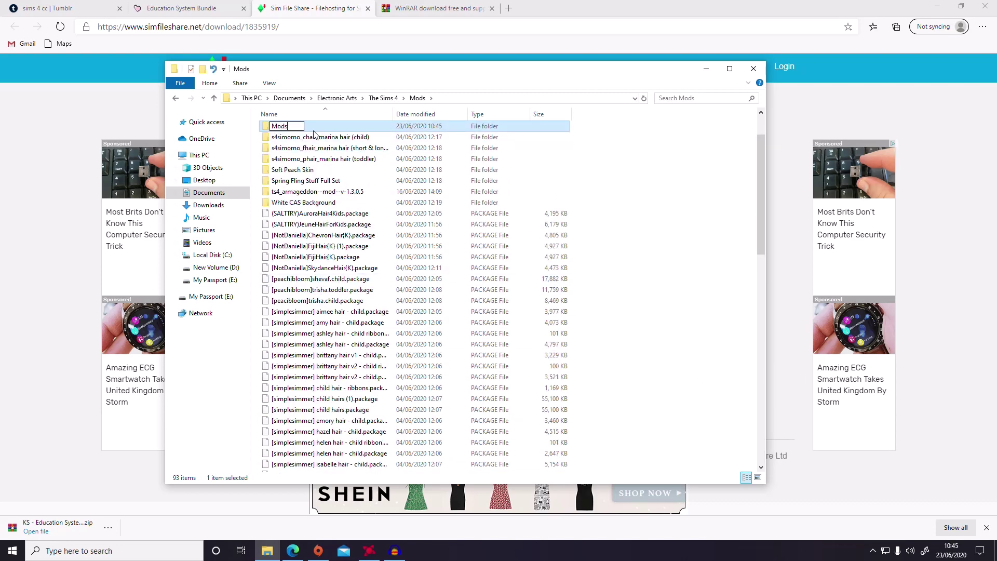
key("Return")
- Paste the cut KS - Education System [June 2020] folder into the new Mods subfolder
double_click(332, 124)
right_click(351, 214)
left_click(307, 297)
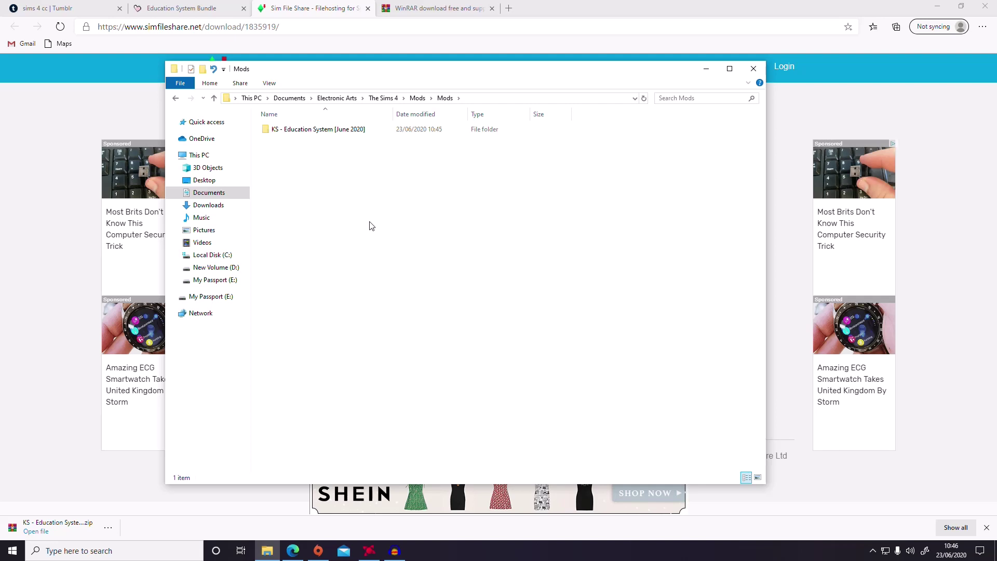
- Go back up to The Sims 4 folder, reopen its Mods folder and look through the listed files
left_click(175, 98)
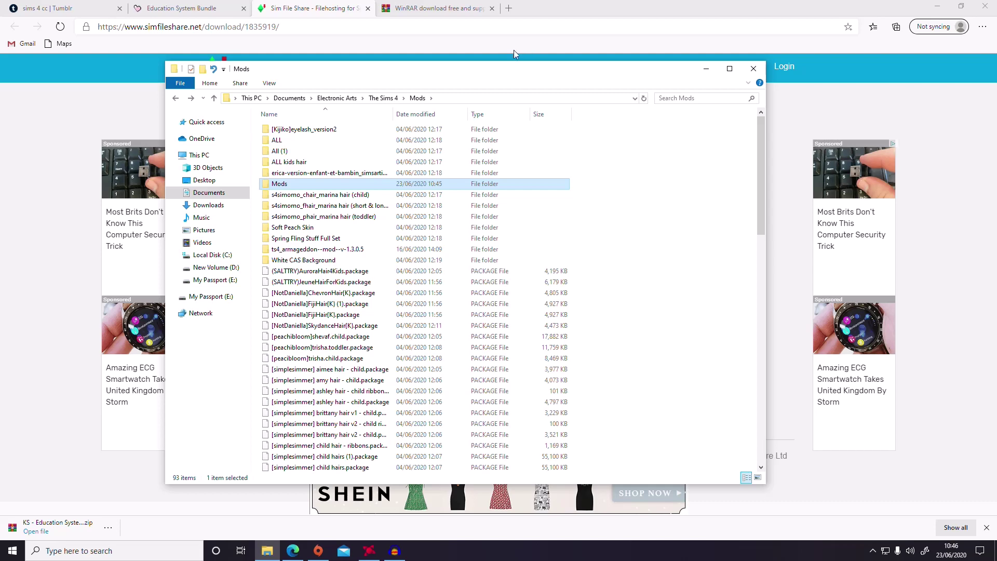
left_click(384, 99)
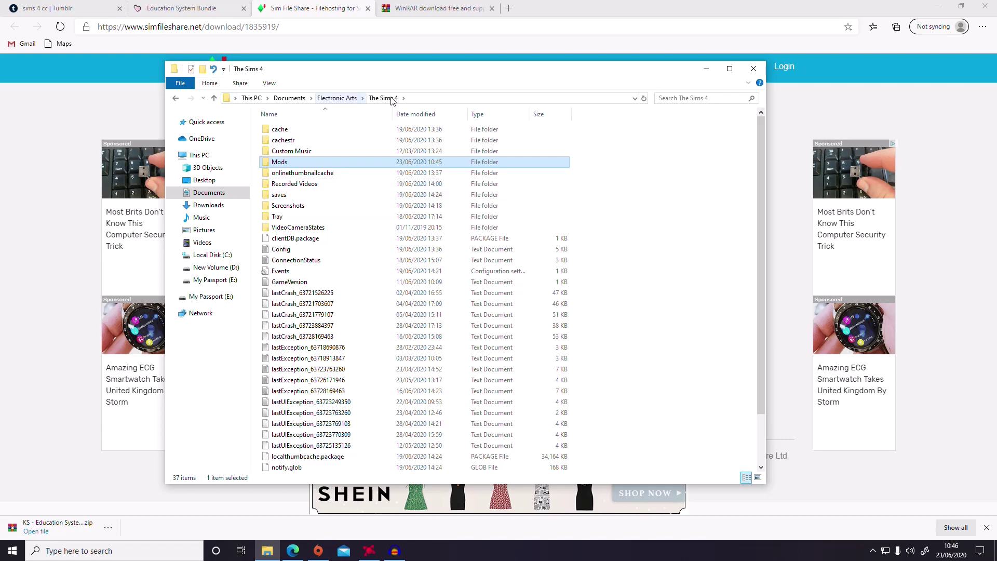
double_click(332, 164)
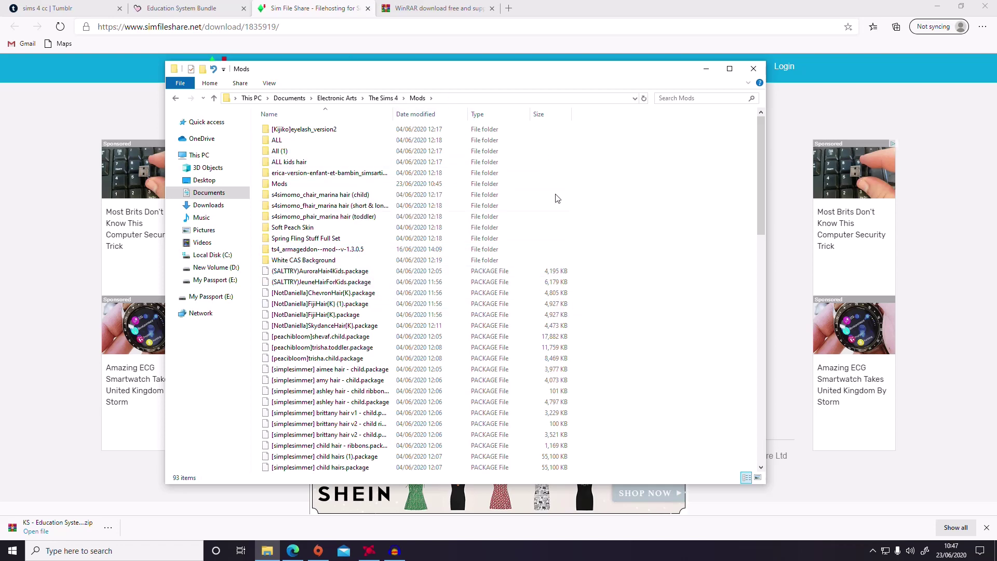
scroll(557, 198, "down", 17)
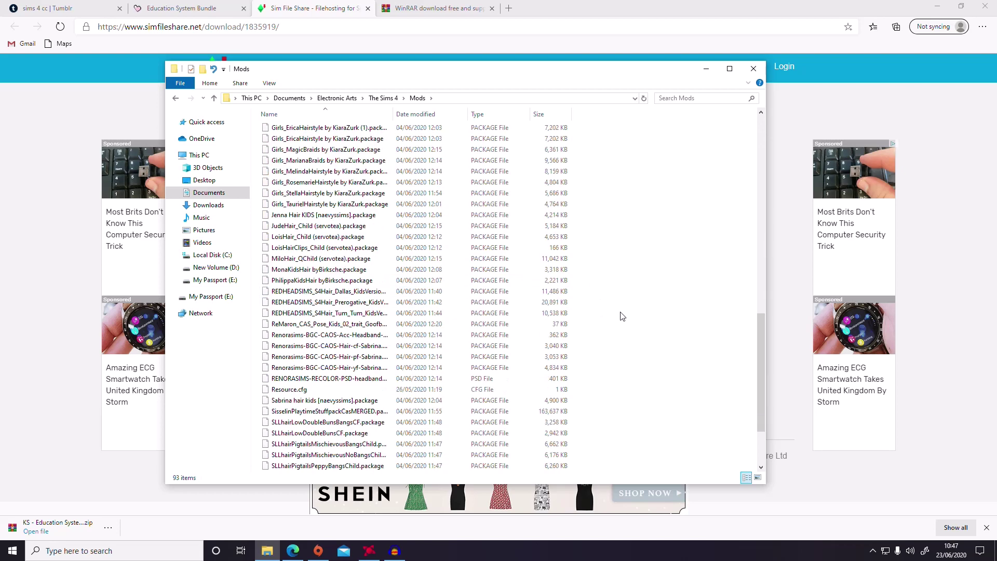
scroll(643, 309, "down", 2)
scroll(511, 306, "up", 18)
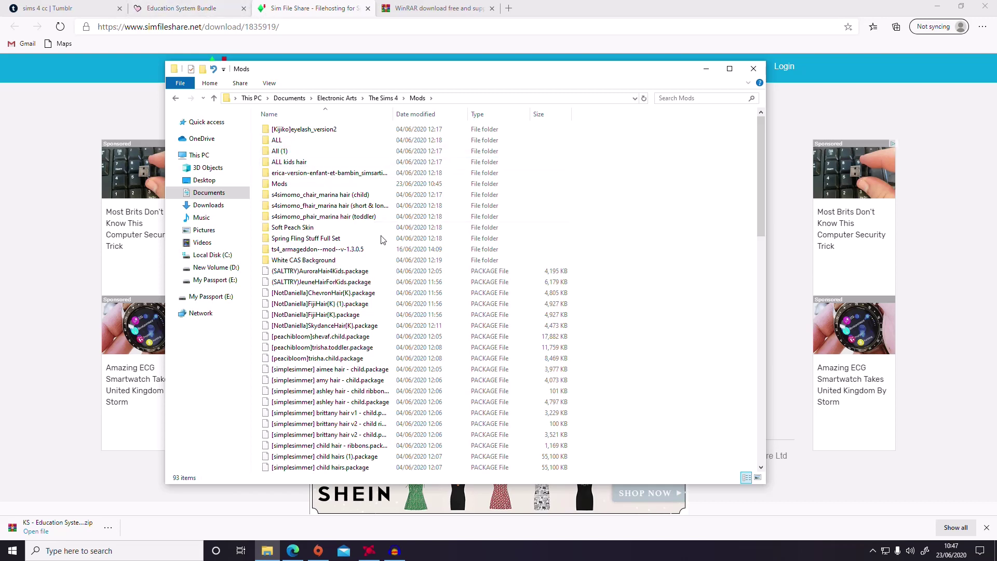
- Switch to the Tumblr sims 4 cc results in the browser and examine the altalune hair post and its download notes
left_click(47, 8)
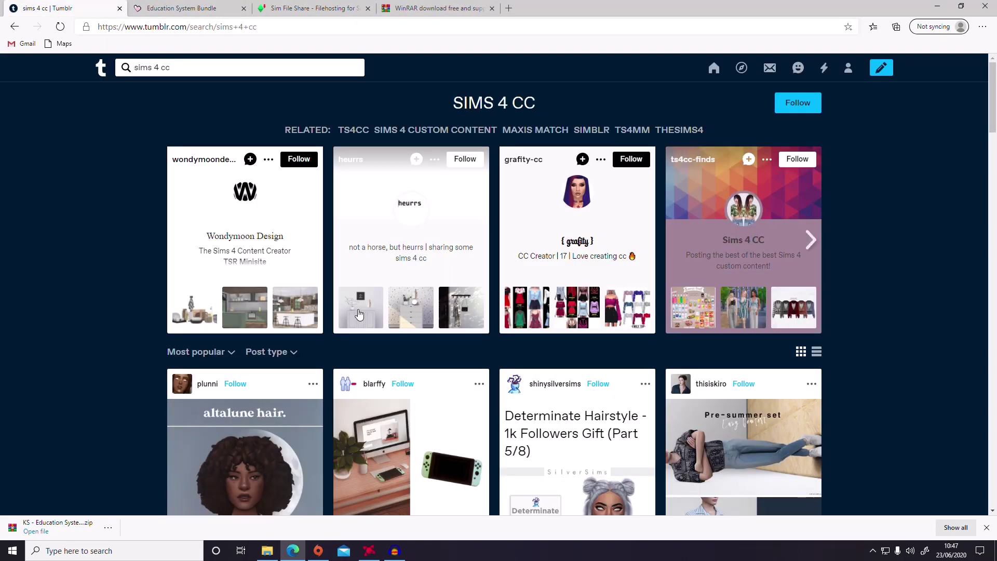
scroll(176, 391, "down", 2)
scroll(176, 390, "down", 4)
scroll(540, 393, "up", 1)
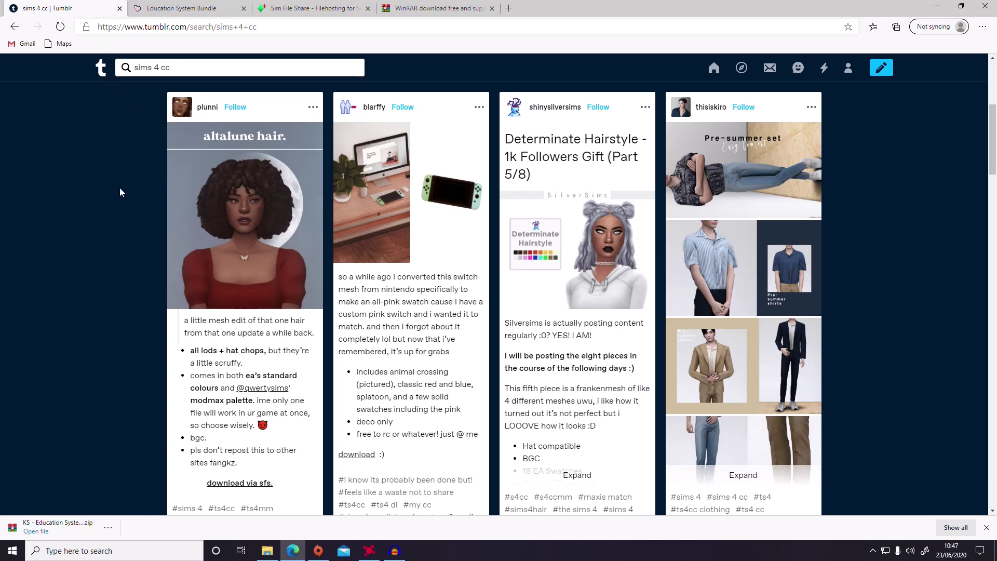
scroll(123, 213, "down", 1)
scroll(461, 248, "up", 1)
scroll(462, 347, "down", 1)
scroll(455, 205, "up", 1)
scroll(452, 403, "down", 1)
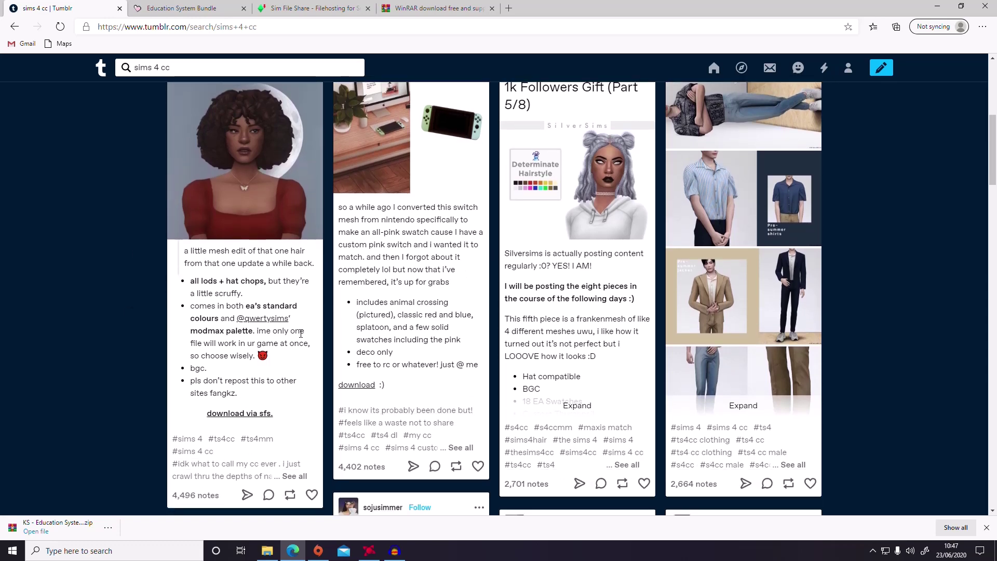
scroll(264, 395, "up", 1)
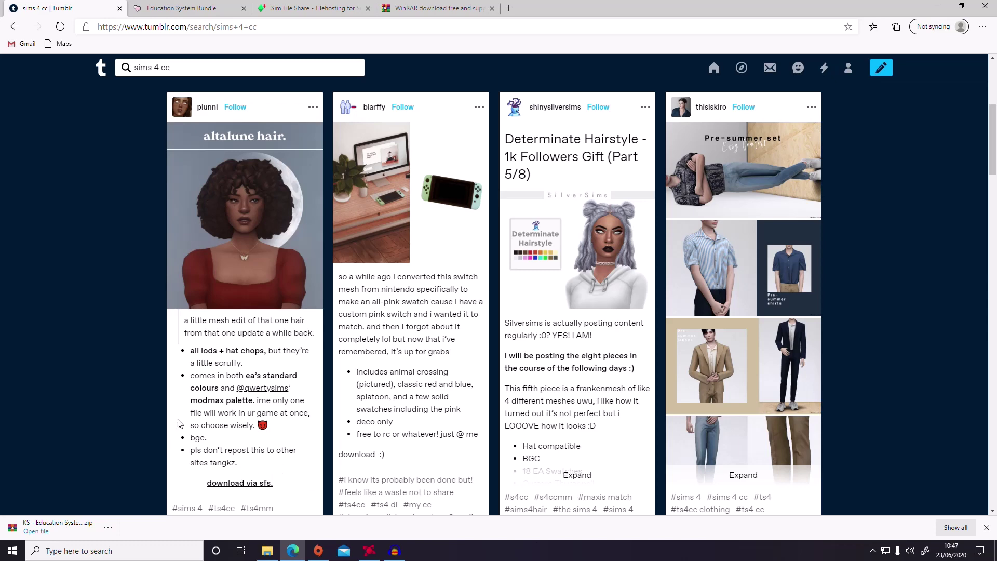
scroll(212, 445, "down", 2)
scroll(260, 364, "up", 2)
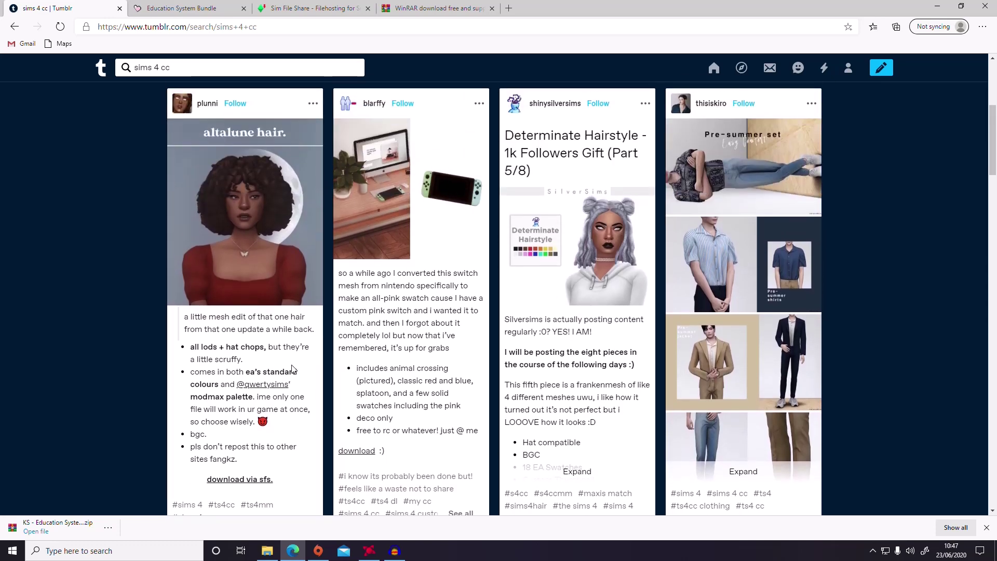
scroll(285, 353, "down", 1)
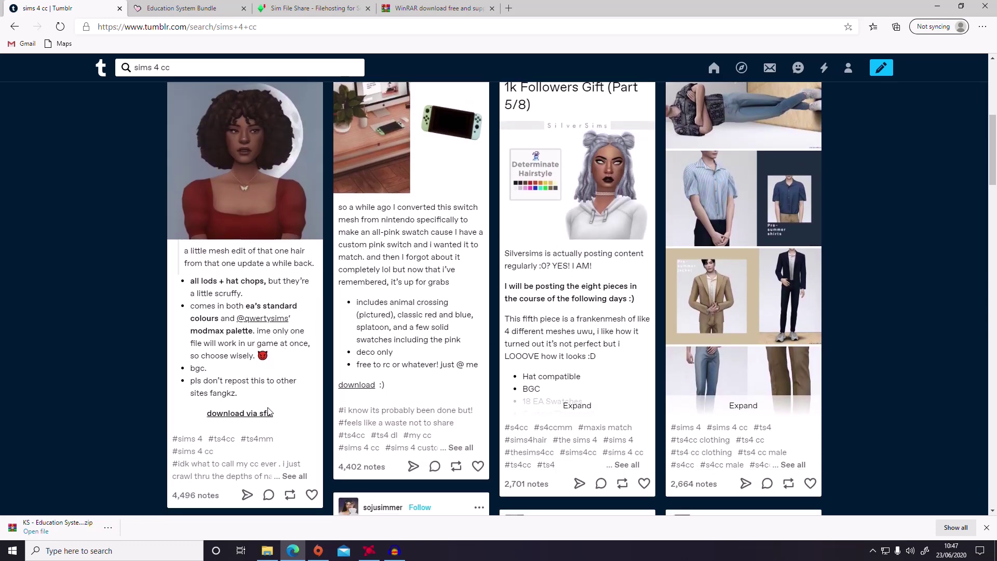
scroll(245, 279, "up", 1)
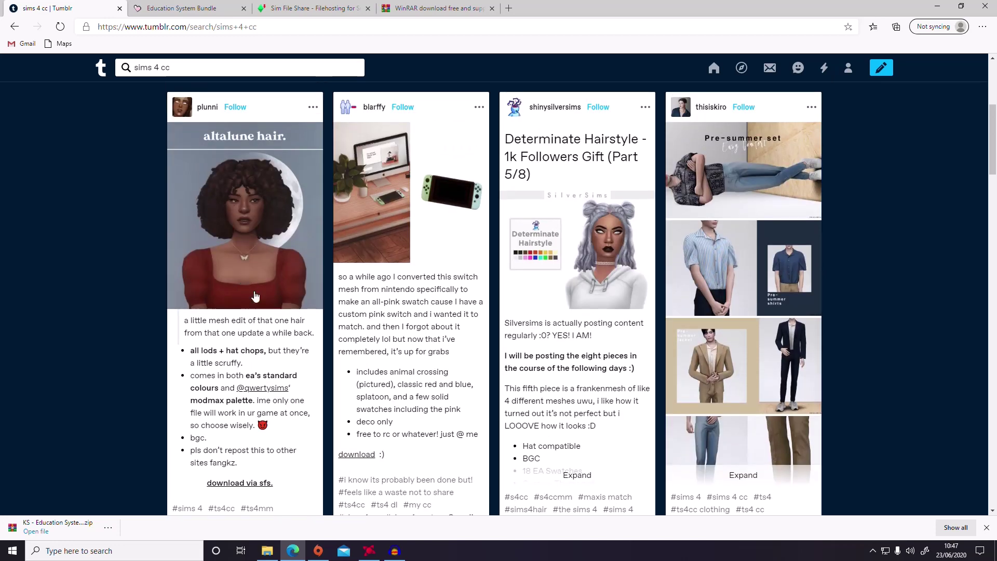
- Download plunnieALTALUNEhairMODMAX.package and plunnieALTALUNEhairEA.package from the SimFileShare folder linked in the altalune hair post
scroll(255, 297, "down", 1)
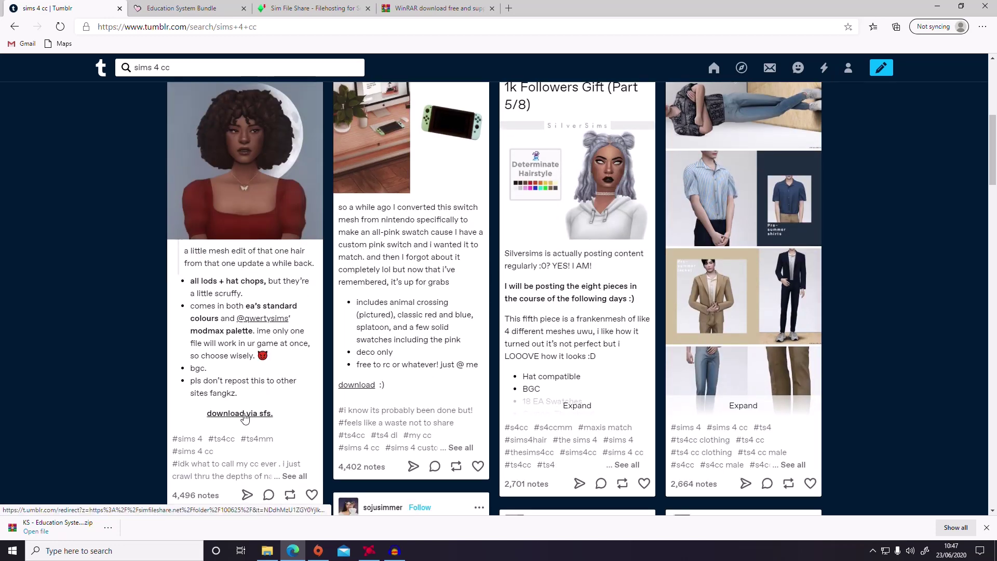
left_click(244, 415)
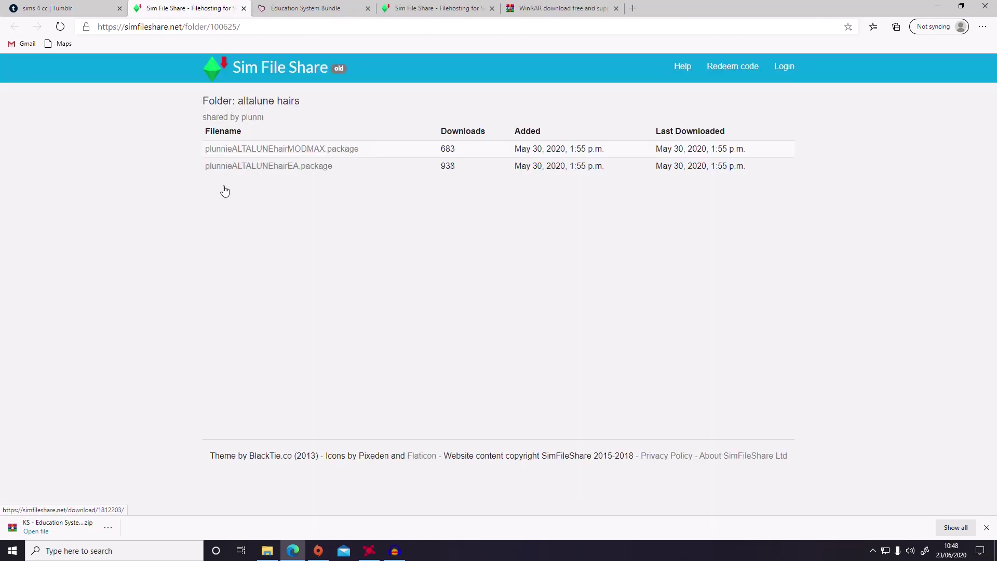
left_click(283, 150)
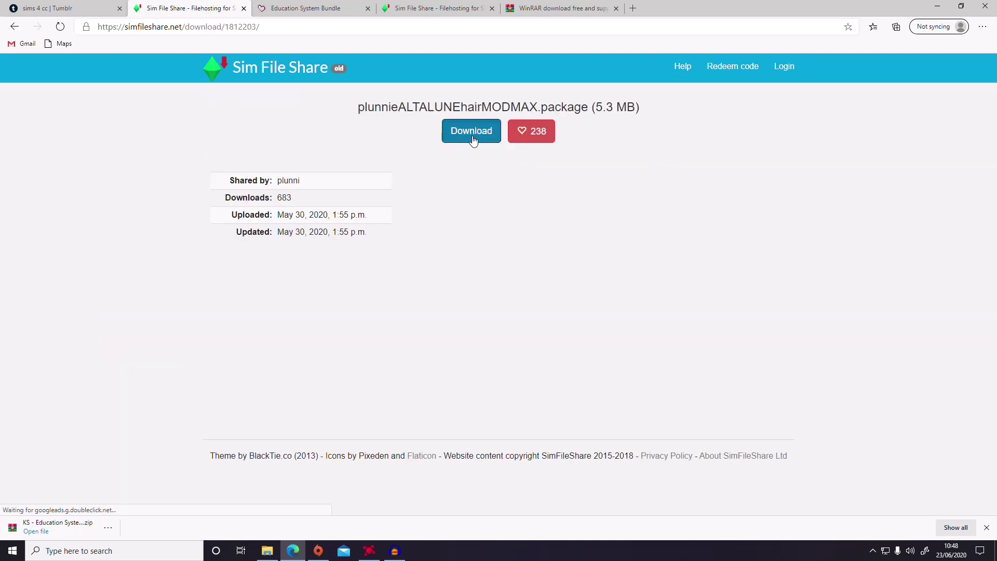
left_click(14, 27)
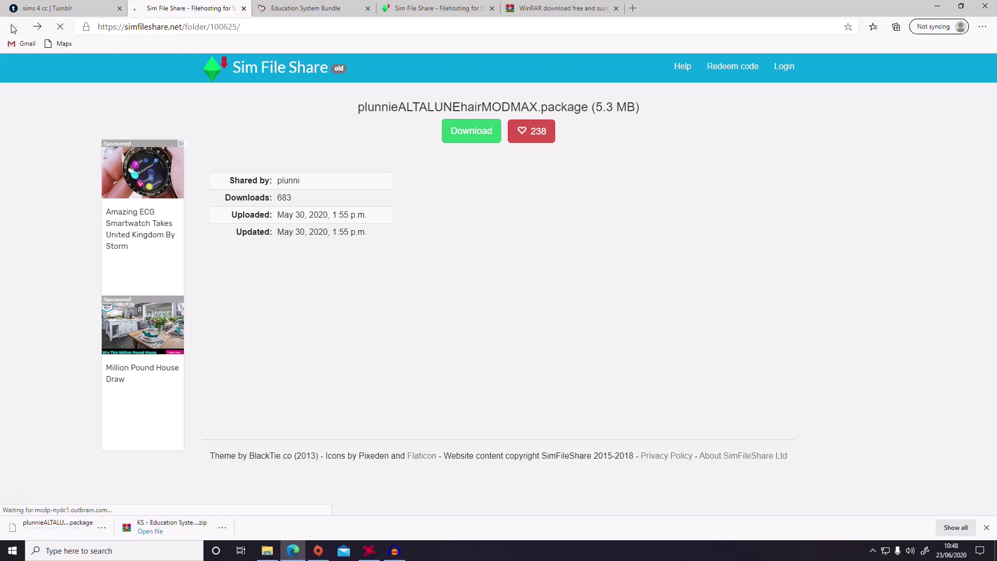
left_click(312, 166)
left_click(471, 131)
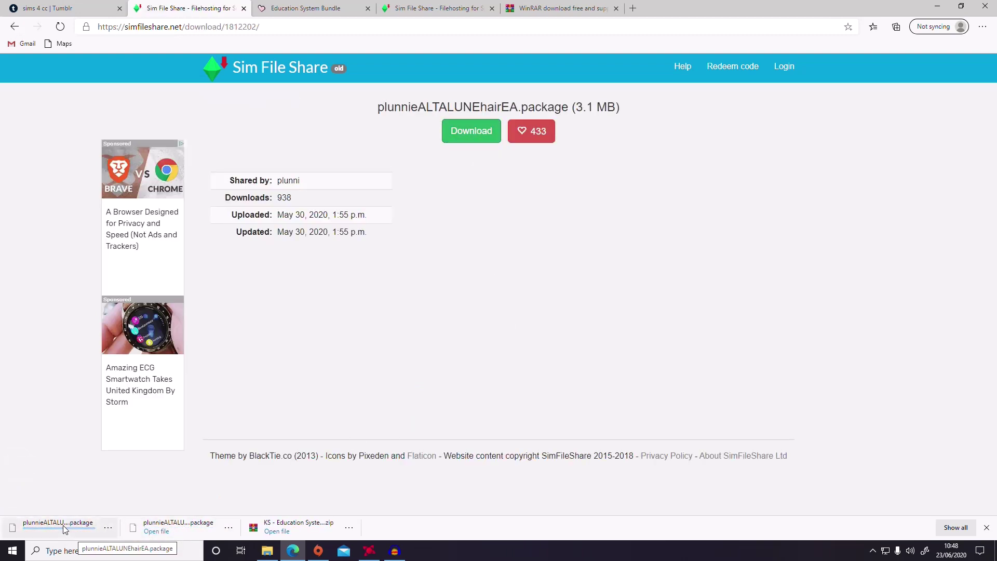
- Switch to File Explorer and cut plunnieALTALUNEhairEA.package and plunnieALTALUNEhairMODMAX.package from the Downloads folder
left_click(267, 551)
left_click(213, 205)
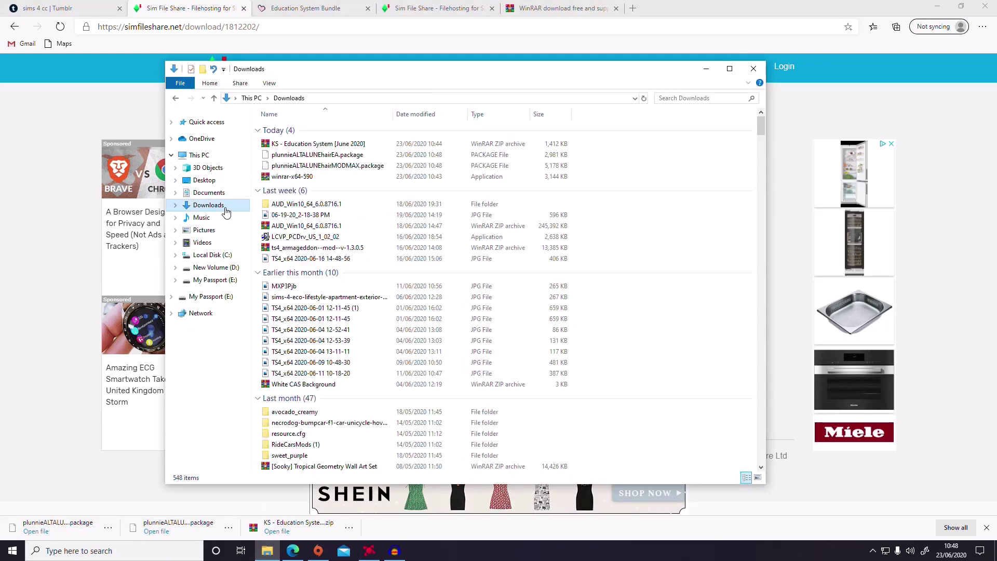
left_click(340, 155)
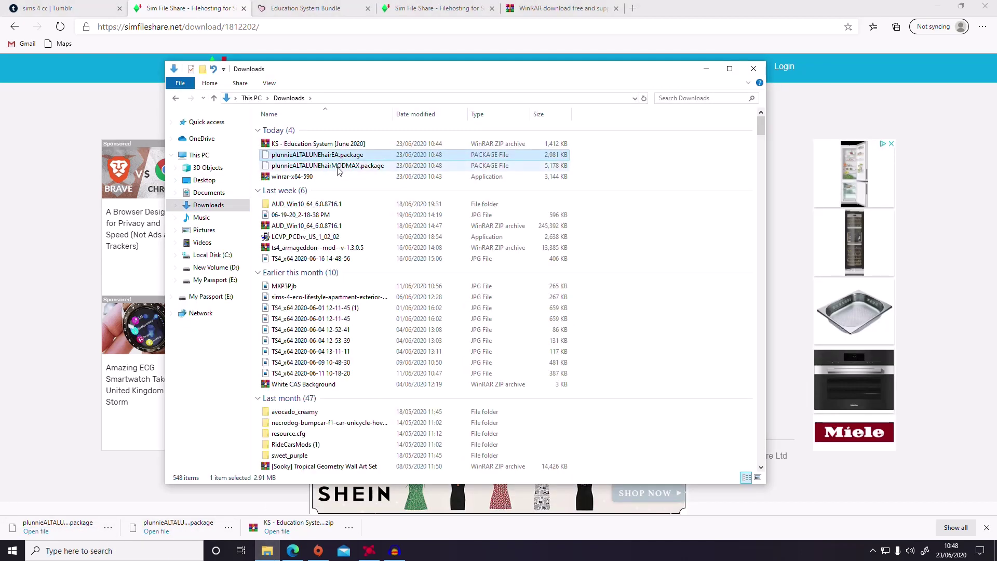
left_click(339, 167, "ctrl")
right_click(340, 168)
left_click(259, 275)
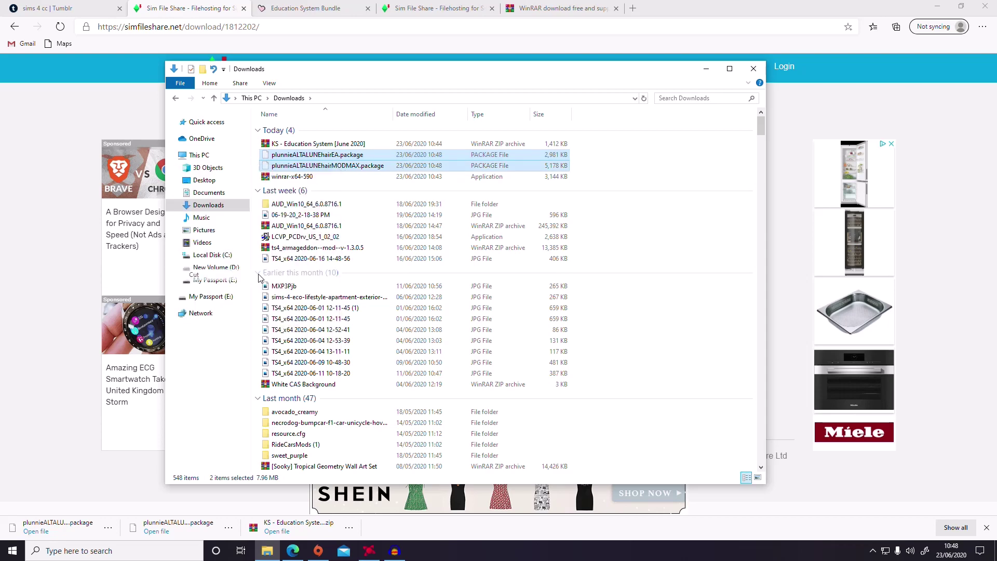
- Paste the two cut hair package files directly into the Documents > Electronic Arts > The Sims 4 > Mods folder
left_click(209, 192)
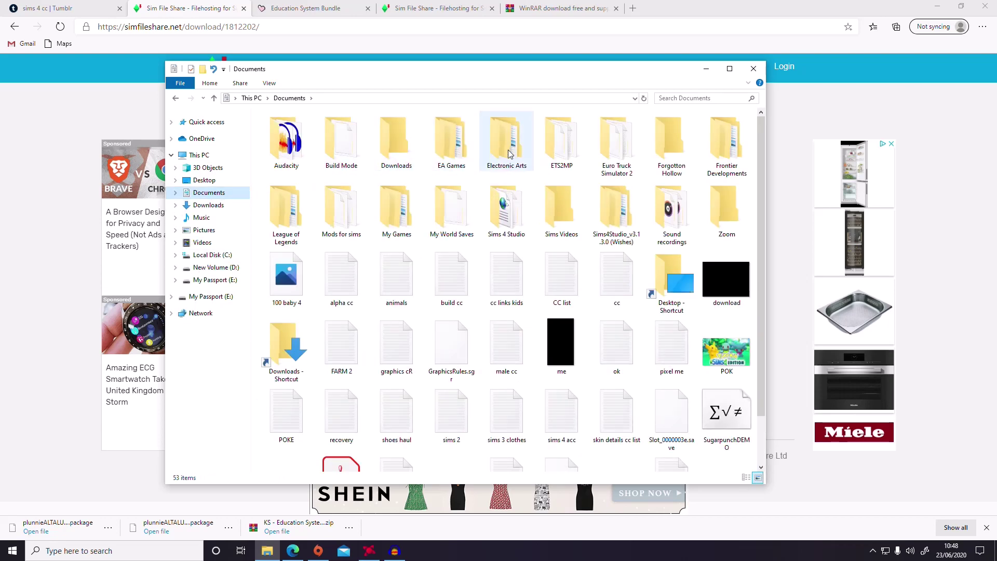
double_click(508, 150)
left_click(349, 143)
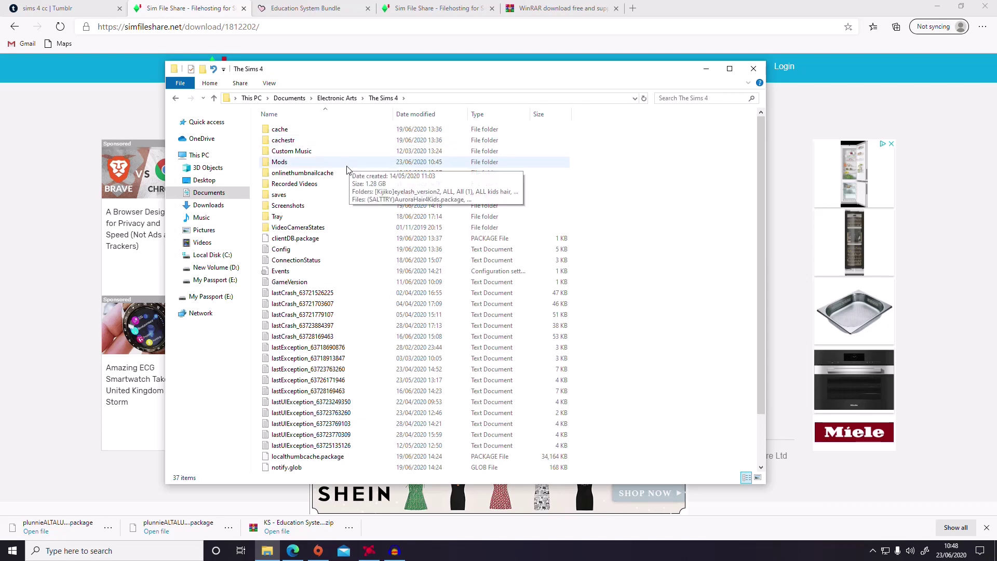
double_click(345, 162)
right_click(571, 220)
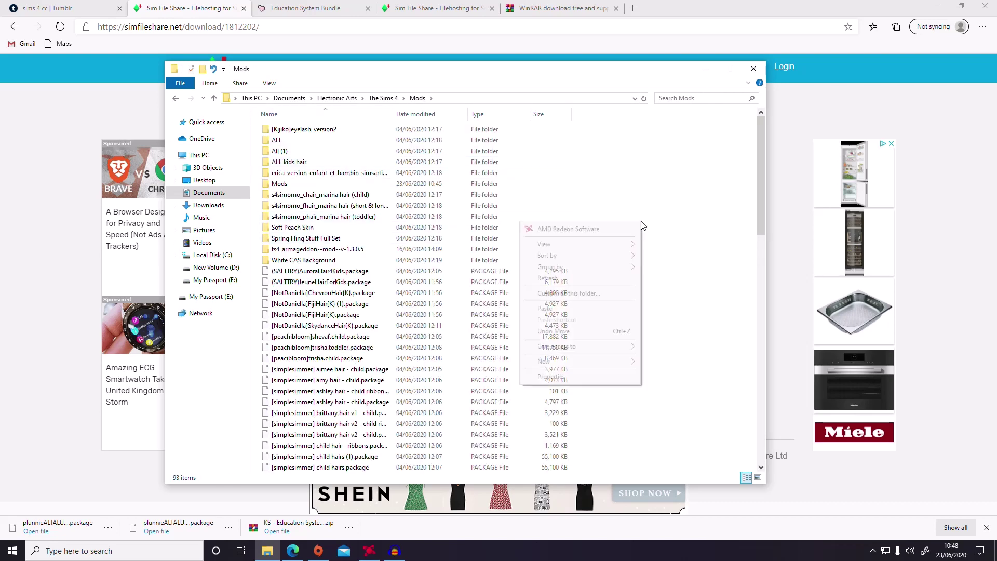
left_click(602, 310)
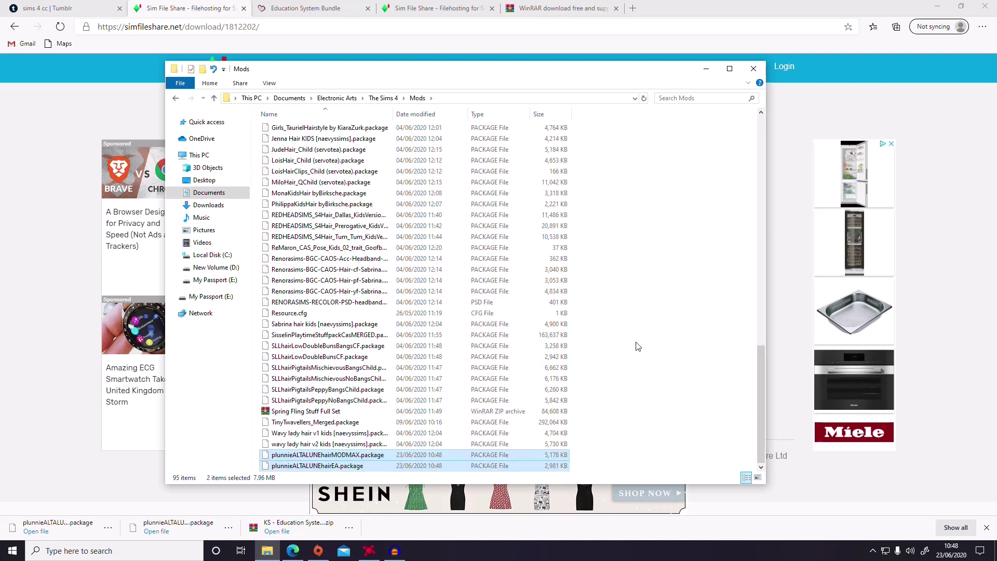
- Create a new folder named NEW CC inside the Sims 4 Mods folder
left_click(626, 437)
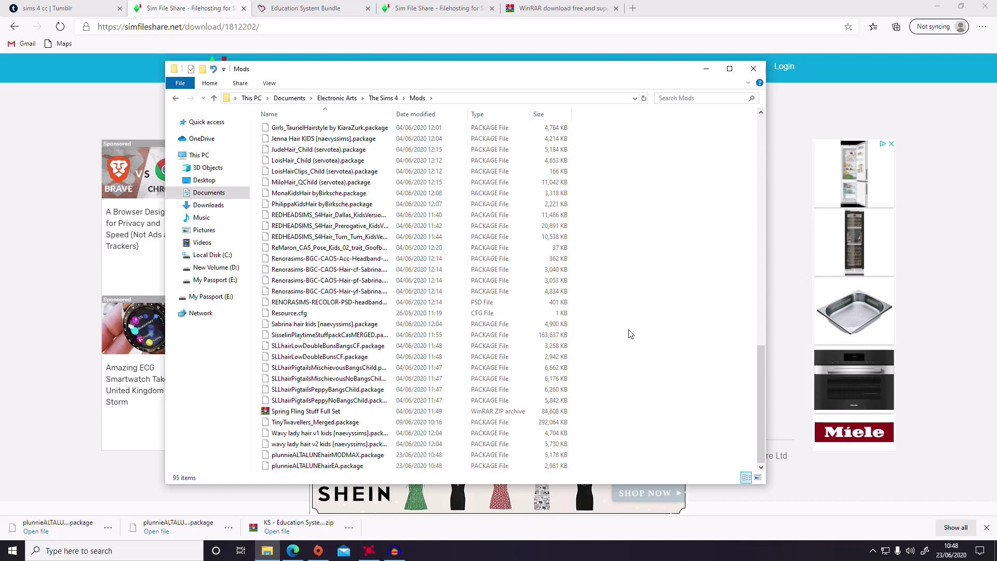
scroll(630, 333, "up", 20)
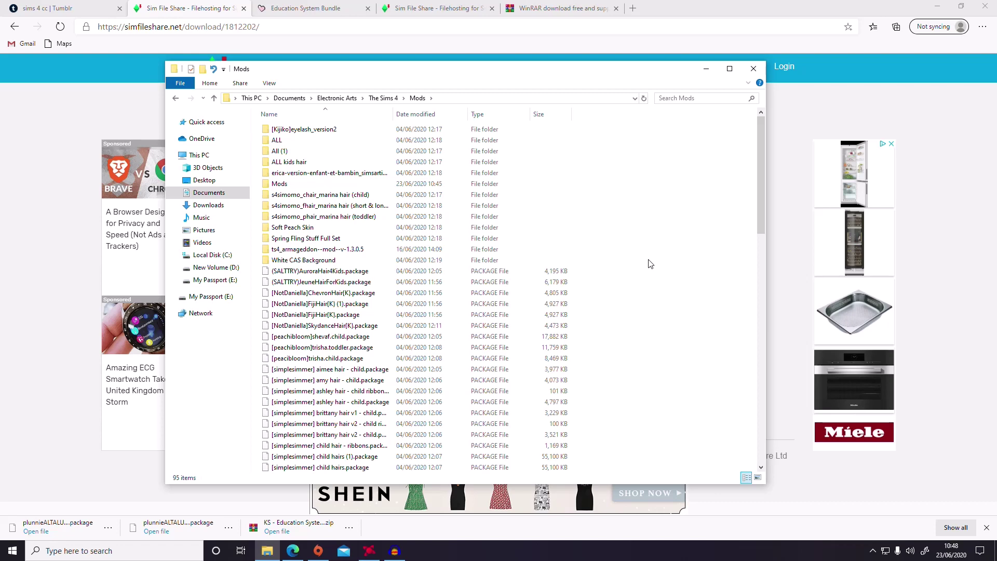
scroll(651, 264, "down", 20)
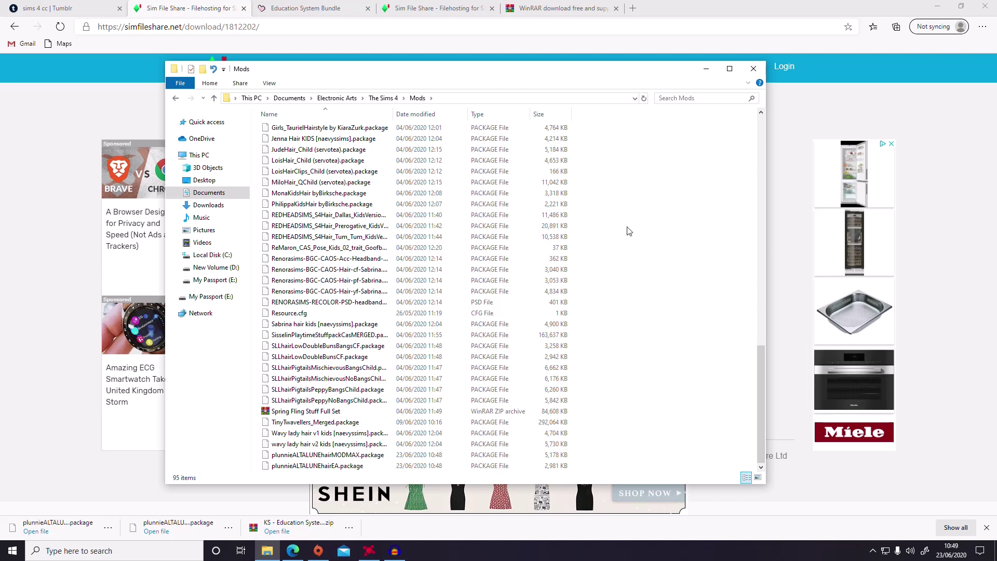
right_click(657, 322)
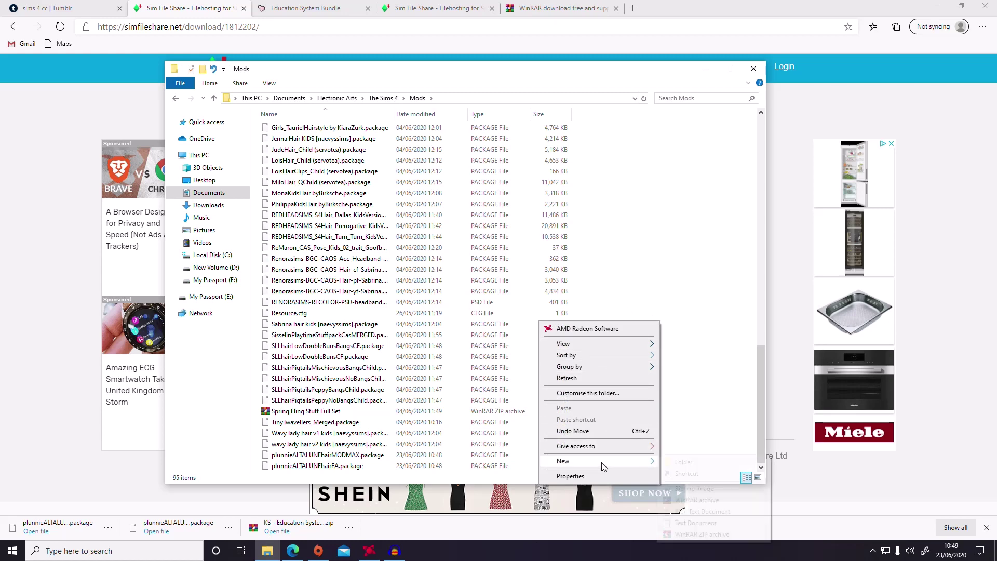
mouse_move(625, 461)
left_click(674, 461)
type("NEW CC")
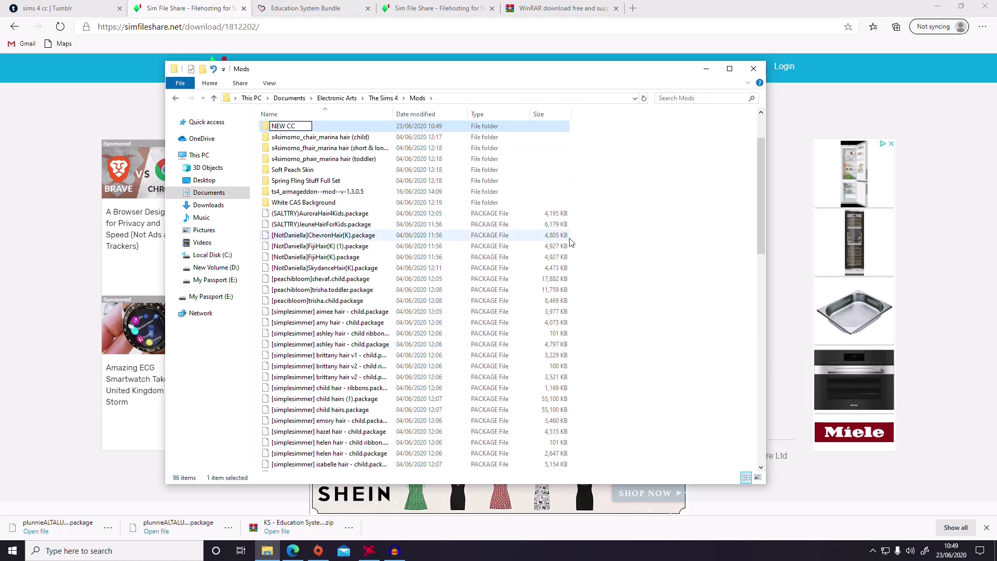
key("Return")
- Cut the Wavy lady hair v1 kids and wavy lady hair v2 kids package files from the Mods folder
scroll(701, 182, "down", 20)
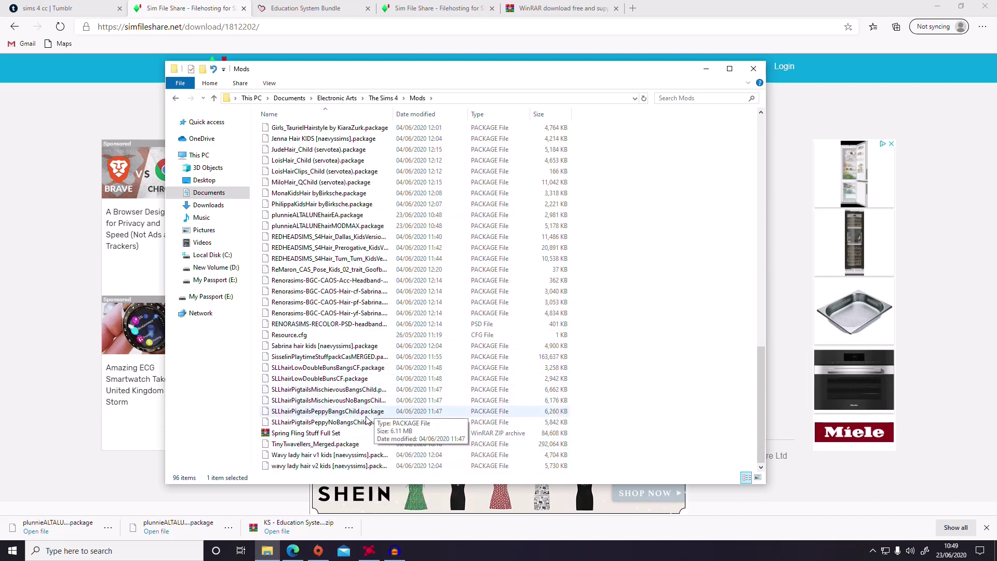
left_click(334, 457)
left_click(334, 465, "shift")
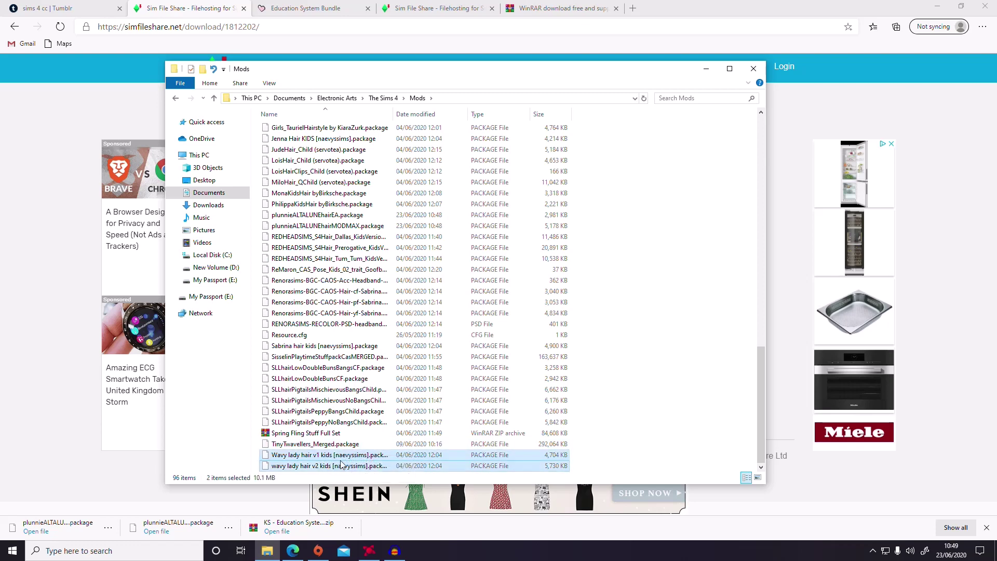
right_click(336, 465)
left_click(239, 387)
- Paste the two cut wavy lady hair packages into the NEW CC folder and return to the Mods folder
scroll(498, 403, "up", 20)
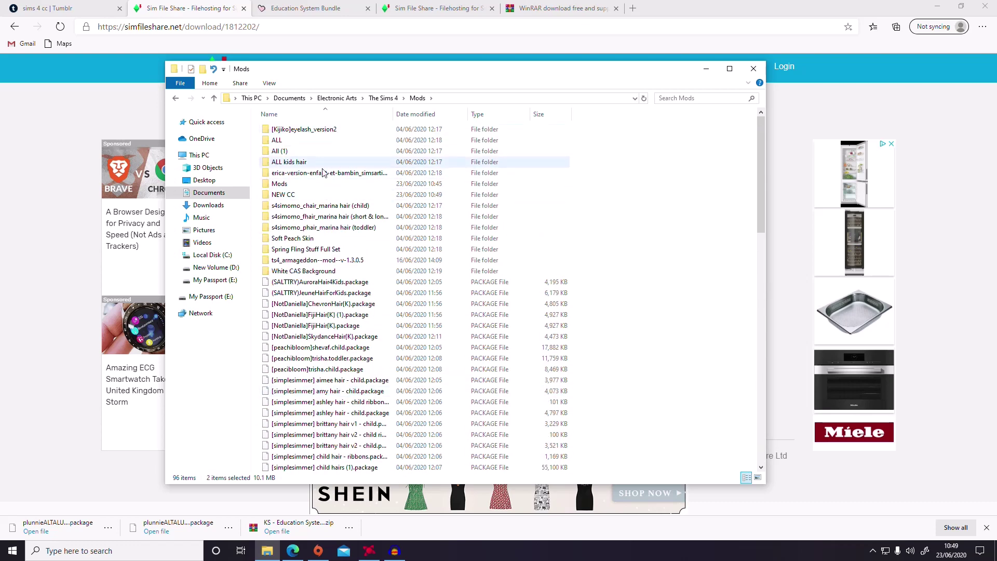
double_click(331, 196)
right_click(511, 237)
left_click(464, 322)
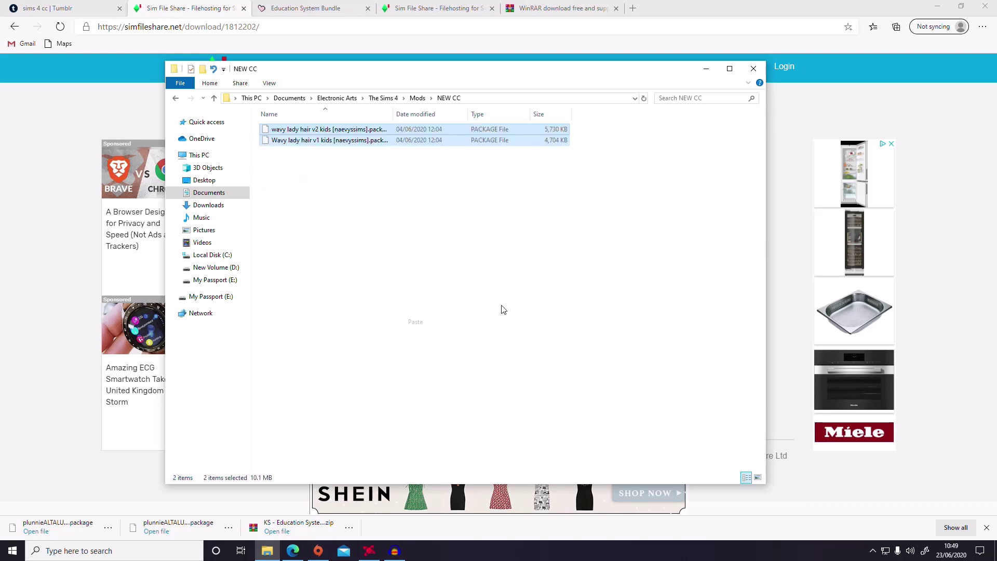
left_click(502, 309)
key("alt+Left")
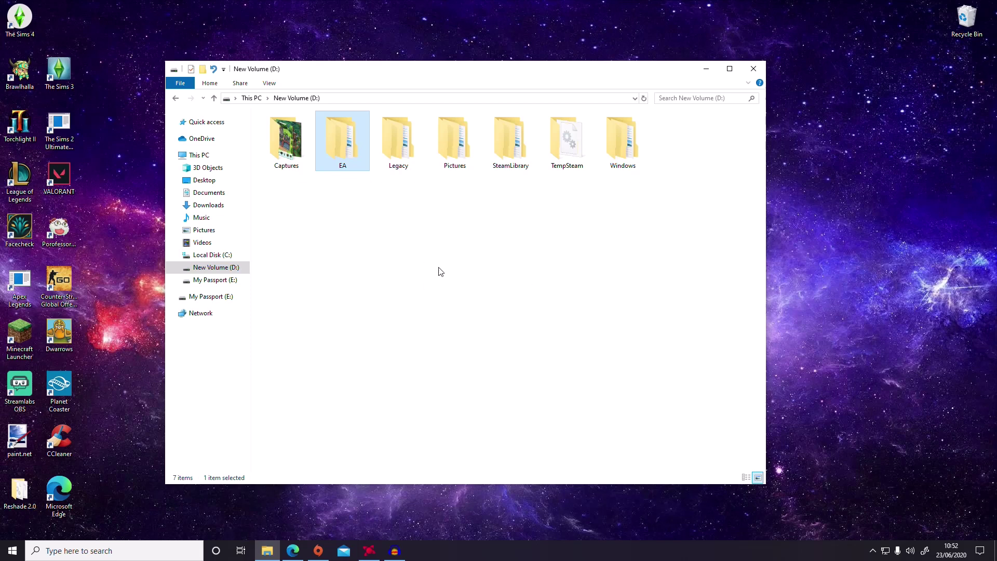
- Open EA > The Sims 4 on New Volume (D:) and look through the game's installation folders
double_click(344, 151)
double_click(324, 131)
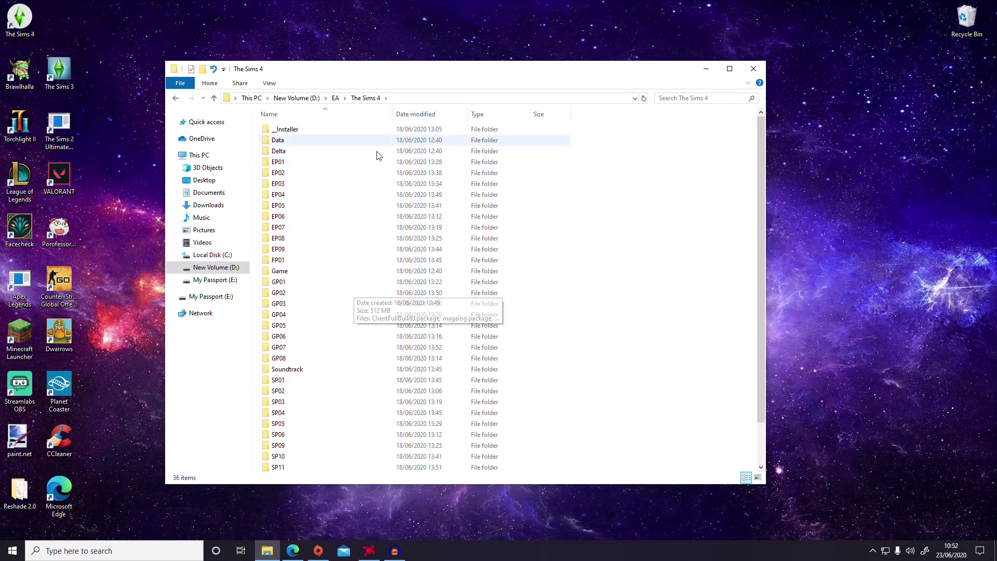
scroll(341, 339, "down", 2)
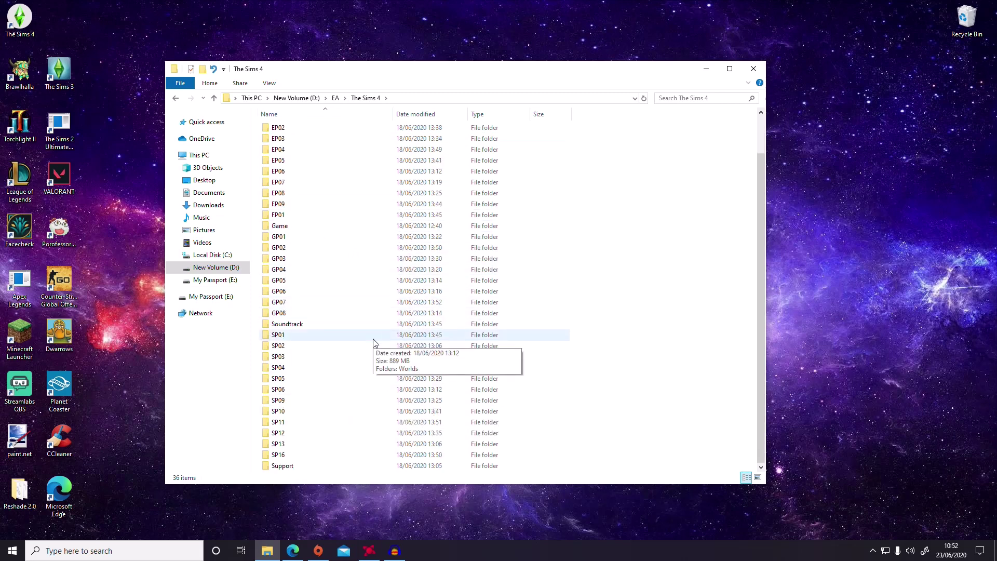
scroll(376, 390, "up", 2)
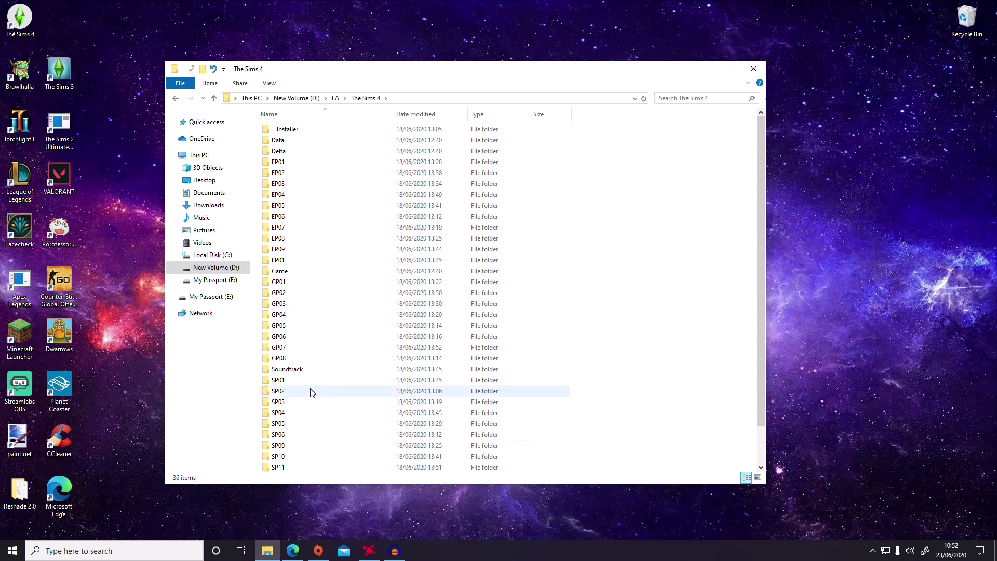
scroll(309, 390, "down", 2)
scroll(349, 332, "up", 2)
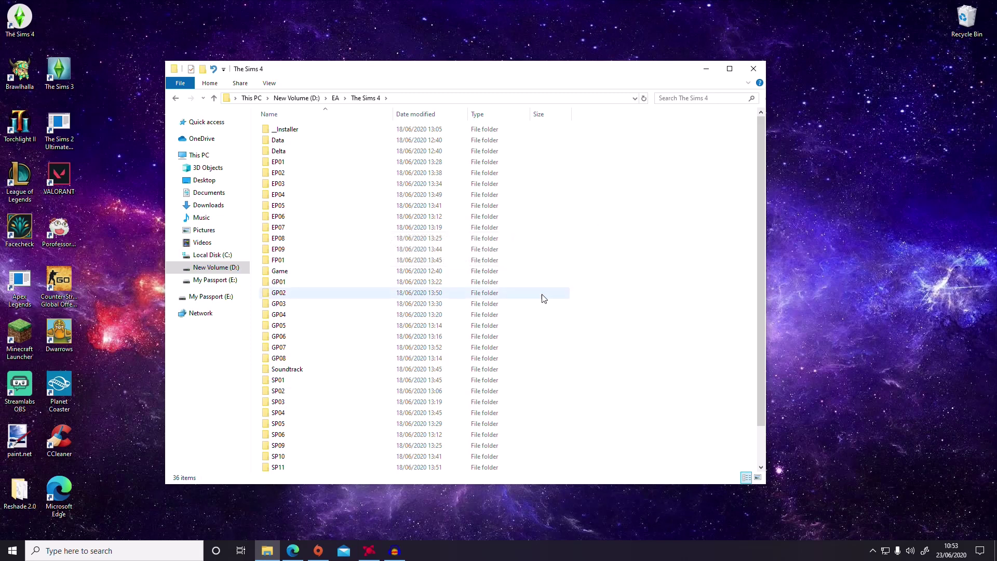
- Inspect the Game > Bin folder containing the TS4_x64 application, go back to The Sims 4 folder and close the File Explorer window
double_click(310, 279)
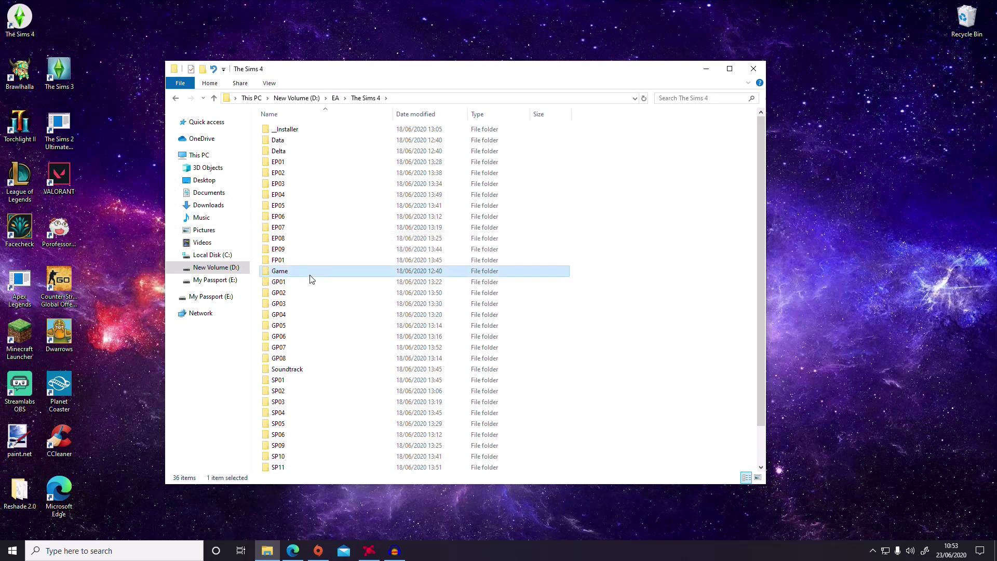
double_click(276, 129)
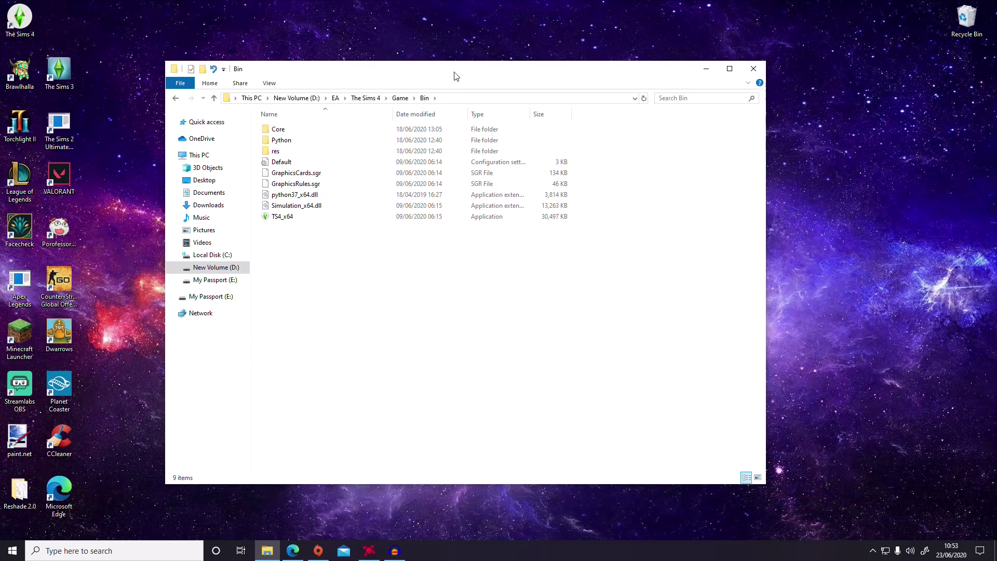
left_click(175, 98)
left_click(176, 100)
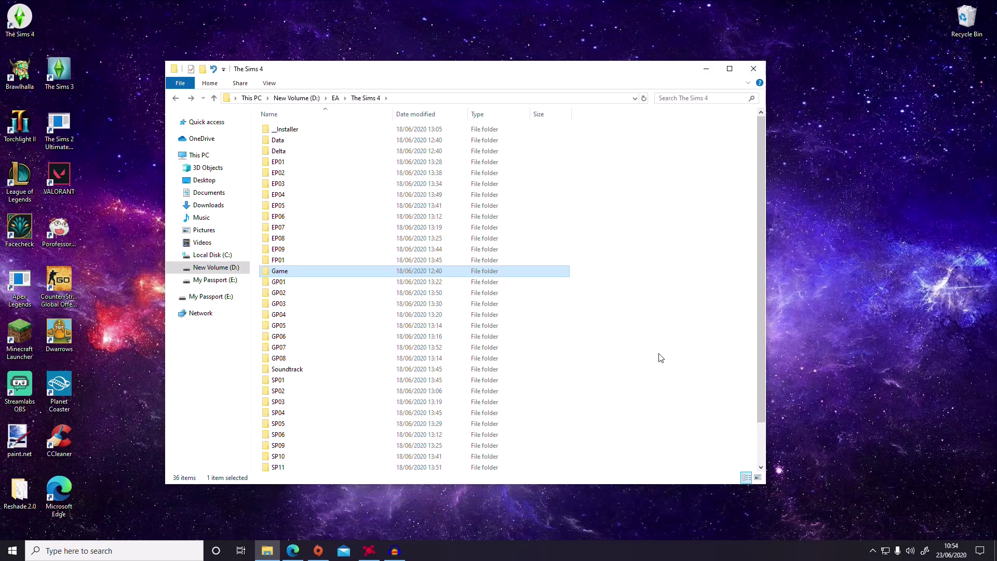
left_click(753, 68)
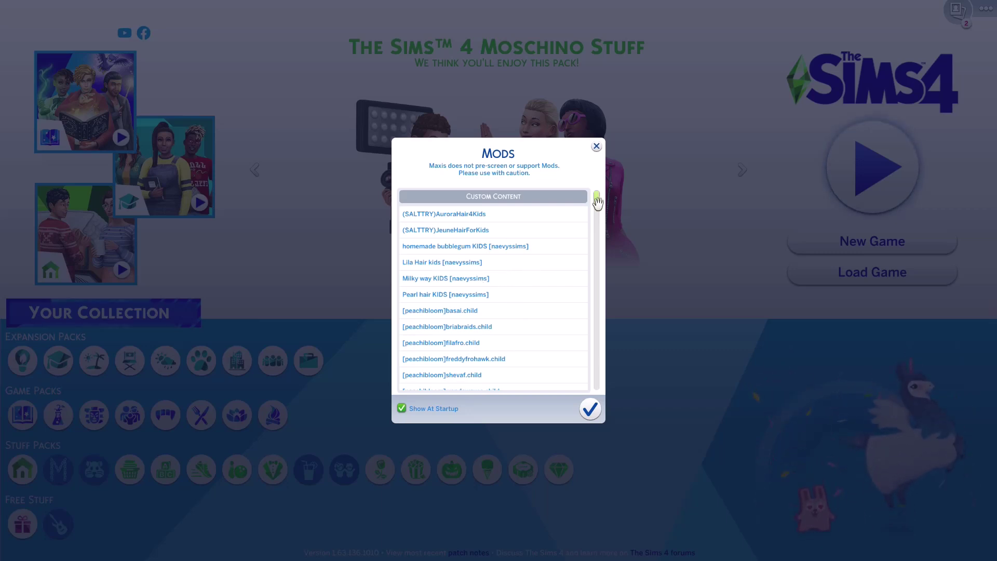
- Review the custom content and script mods listed in The Sims 4 startup Mods window, then dismiss it
left_click_drag(596, 200, 595, 392)
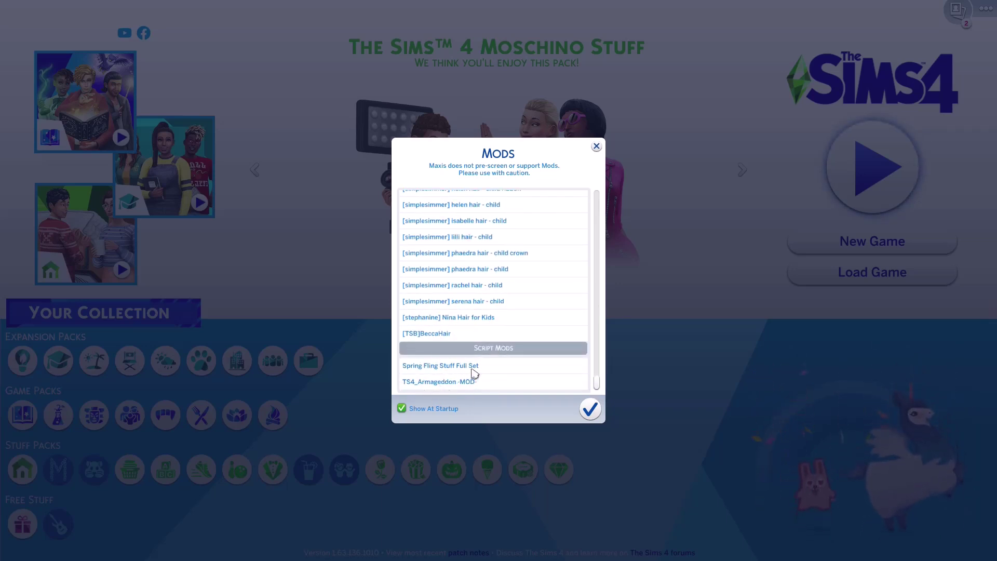
scroll(472, 373, "up", 4)
left_click_drag(596, 374, 597, 196)
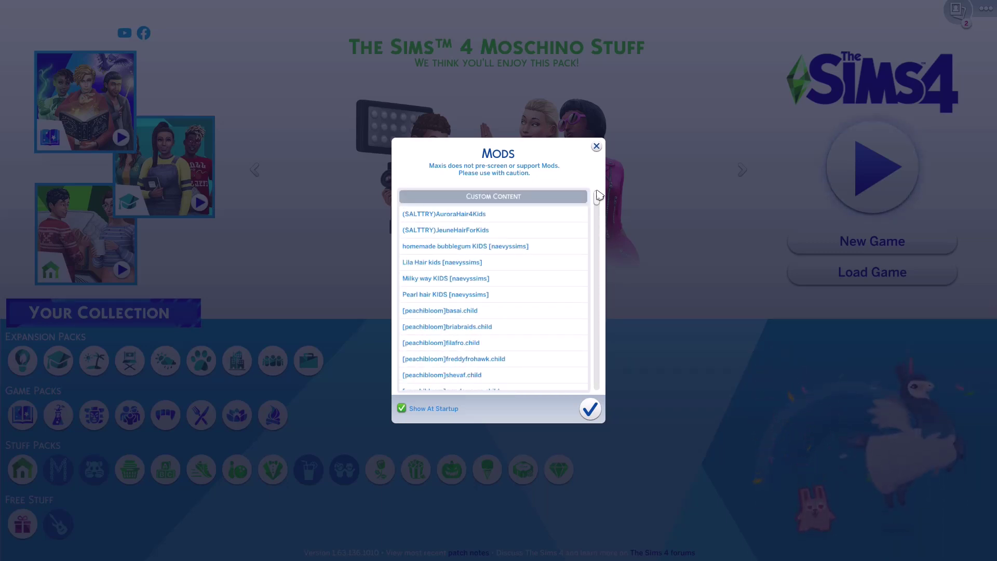
left_click(590, 409)
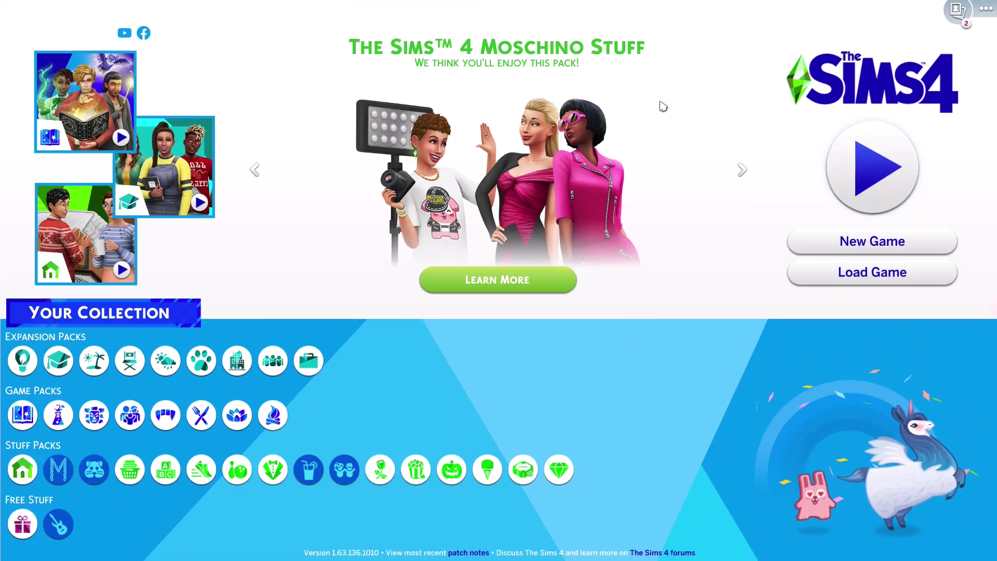
- Open the Other section of Game Options to check the Enable Custom Content and Mods and Script Mods Allowed settings
left_click(985, 8)
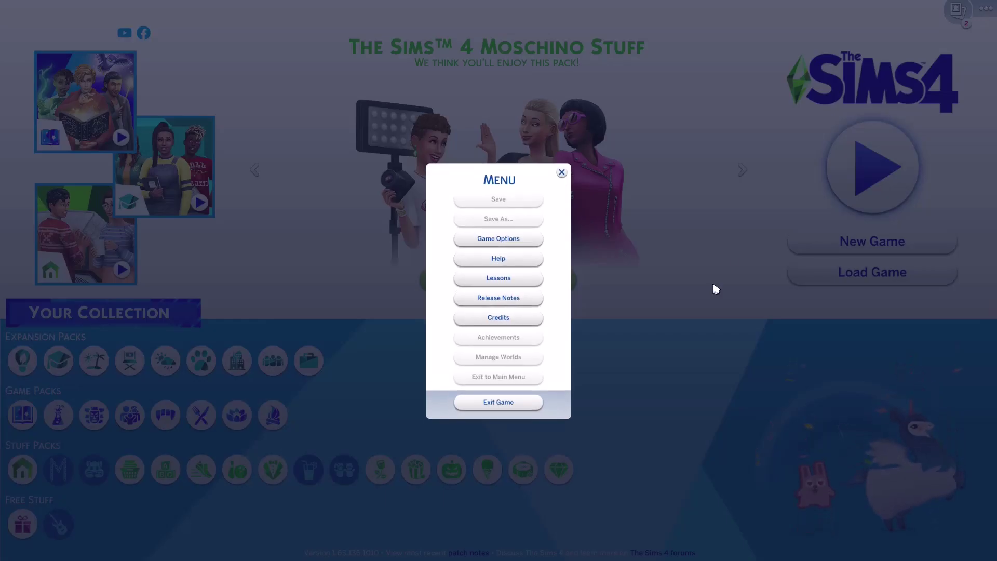
left_click(523, 238)
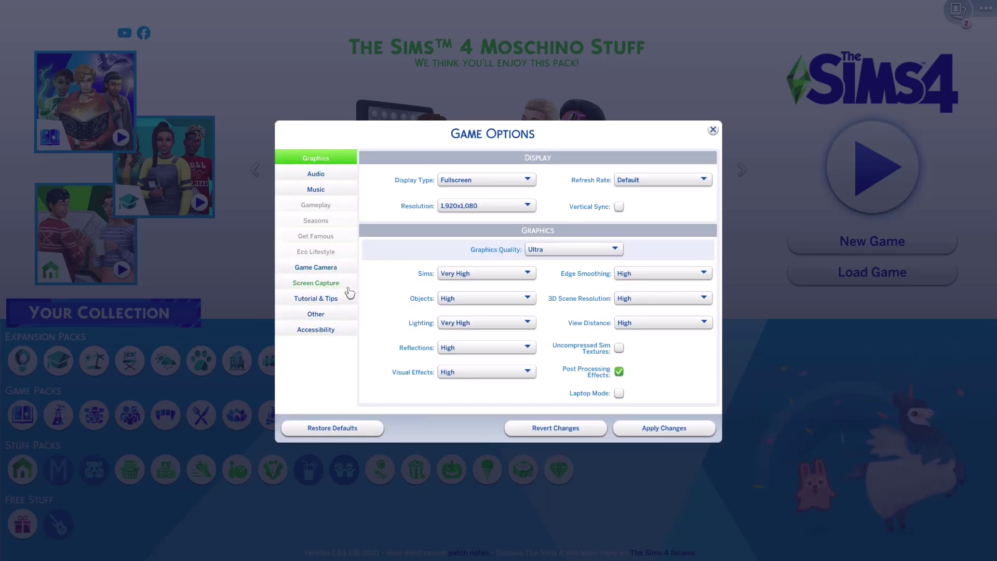
left_click(328, 315)
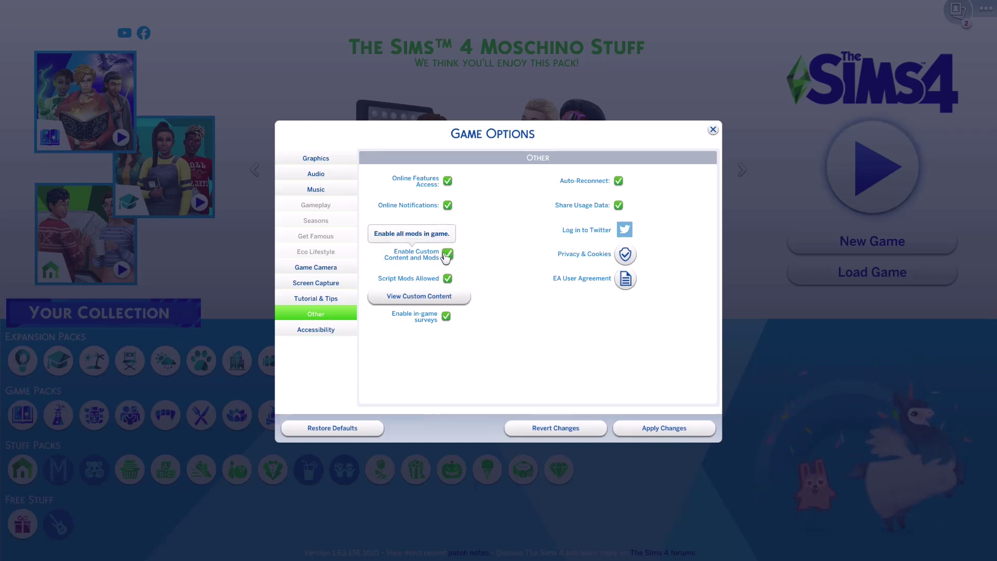
- View the installed custom content list from Game Options, then close the list, the options and the game menu
left_click(419, 296)
scroll(525, 322, "down", 8)
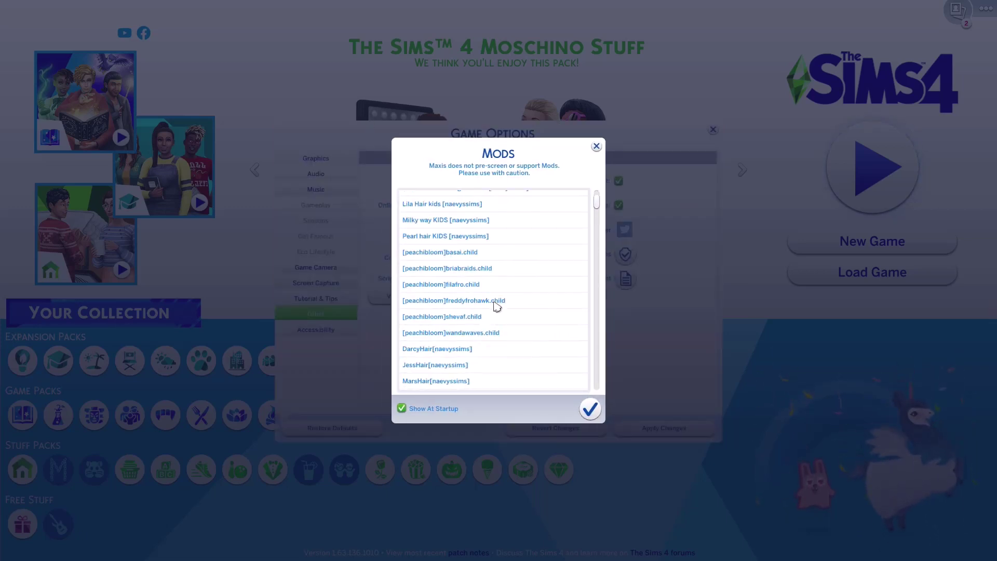
left_click(596, 147)
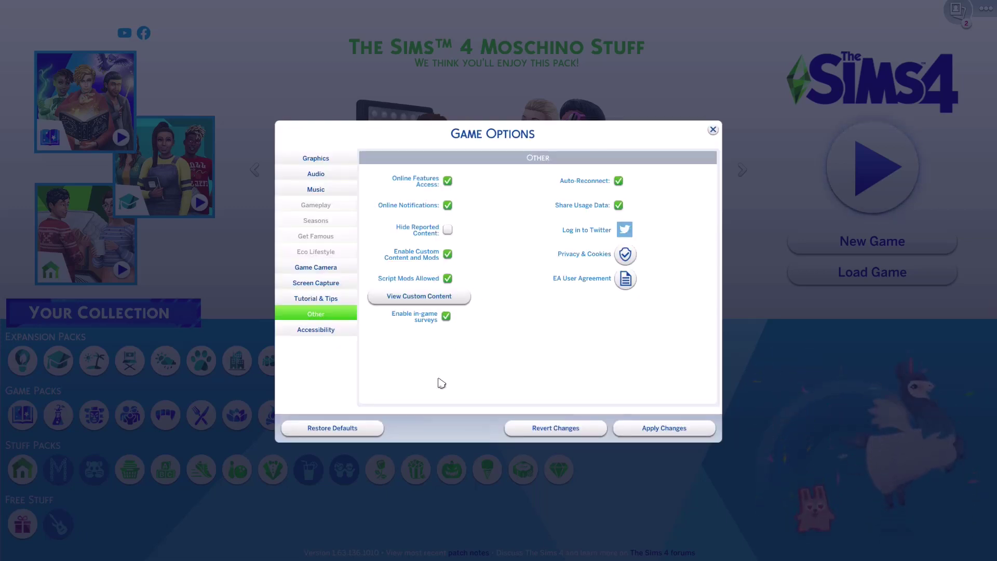
left_click(712, 130)
left_click(562, 175)
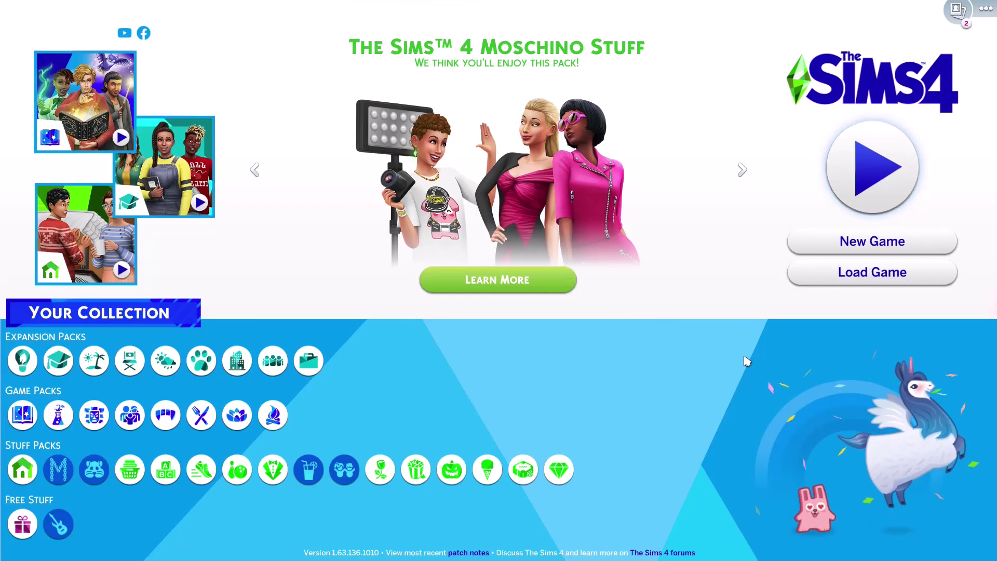